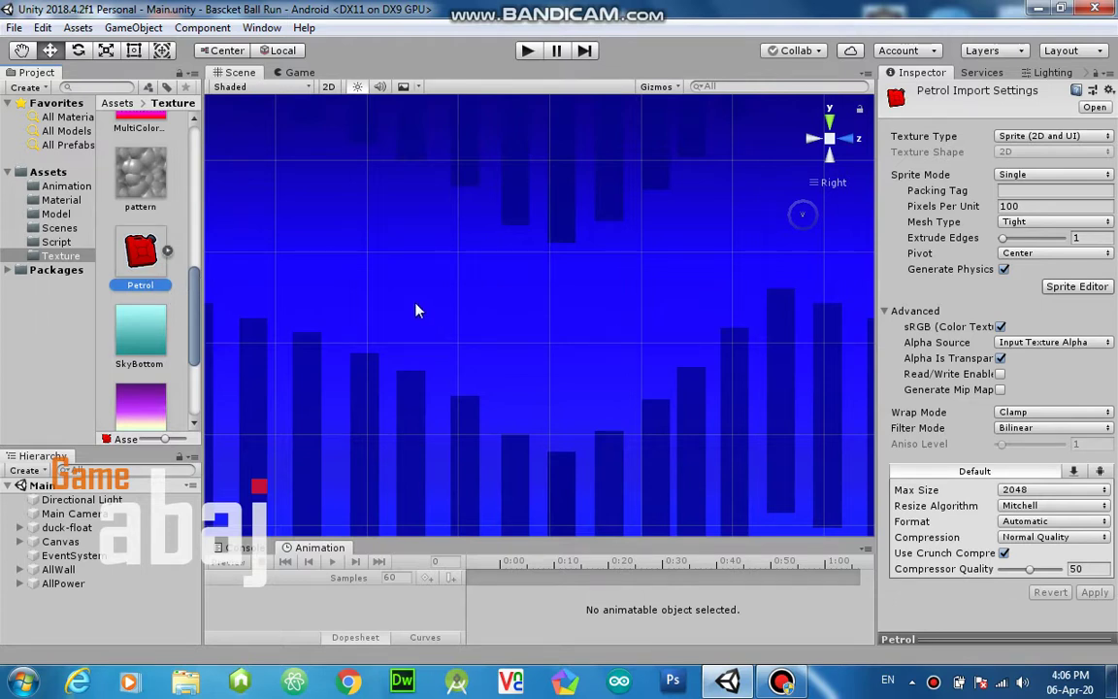
- Keep the Petrol texture's type set to Sprite
right_drag(420, 311, 532, 322)
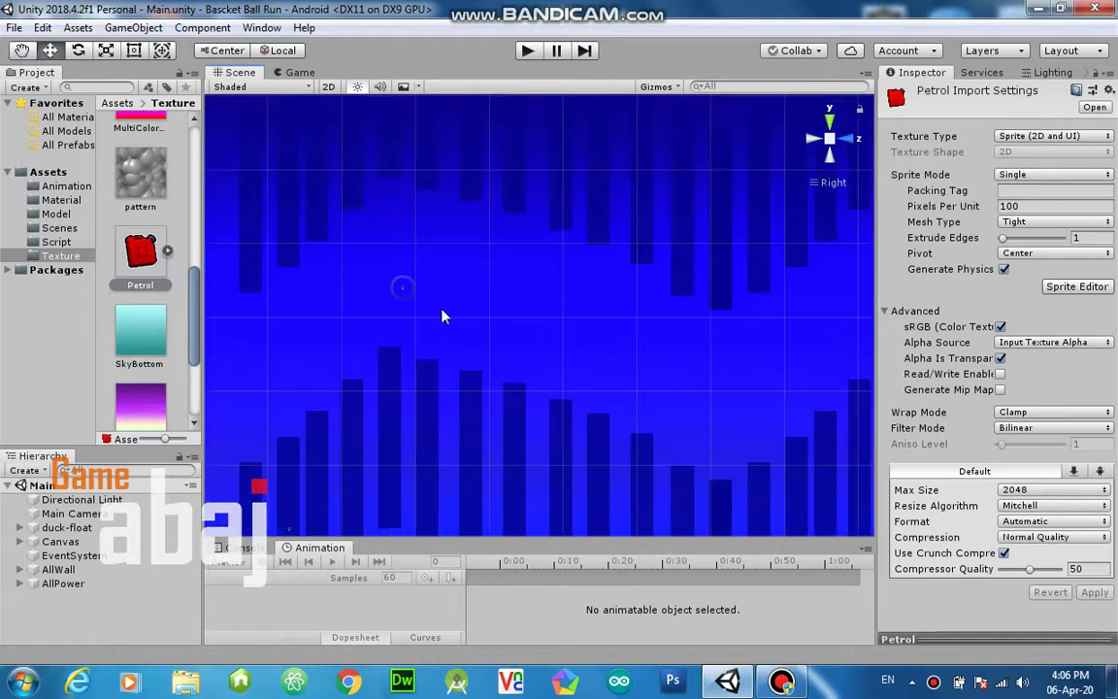
right_drag(533, 322, 299, 281)
click(136, 268)
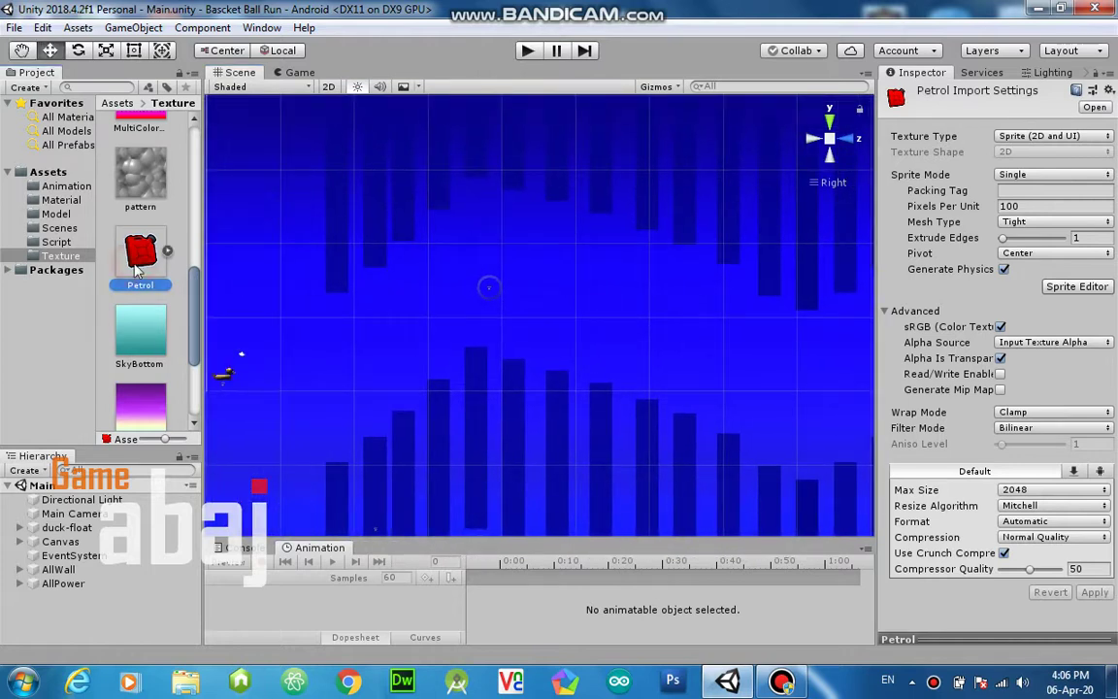
click(968, 137)
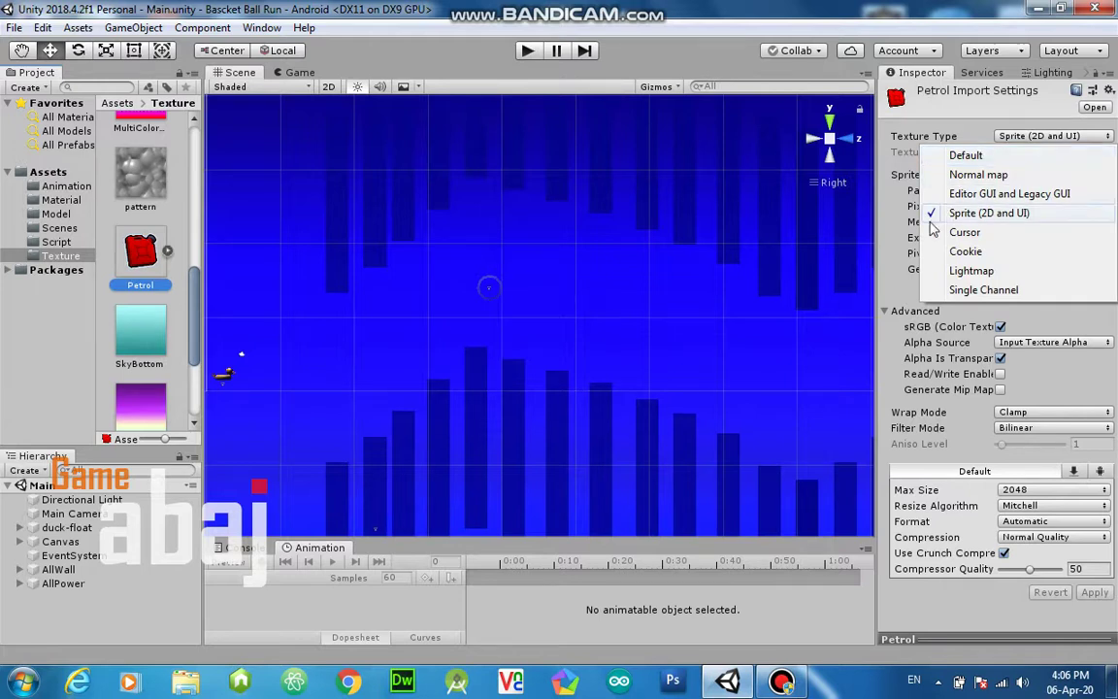
click(935, 607)
- Drop the Petrol sprite into the scene and raise it to Position Y 1.1
middle_drag(596, 321, 489, 324)
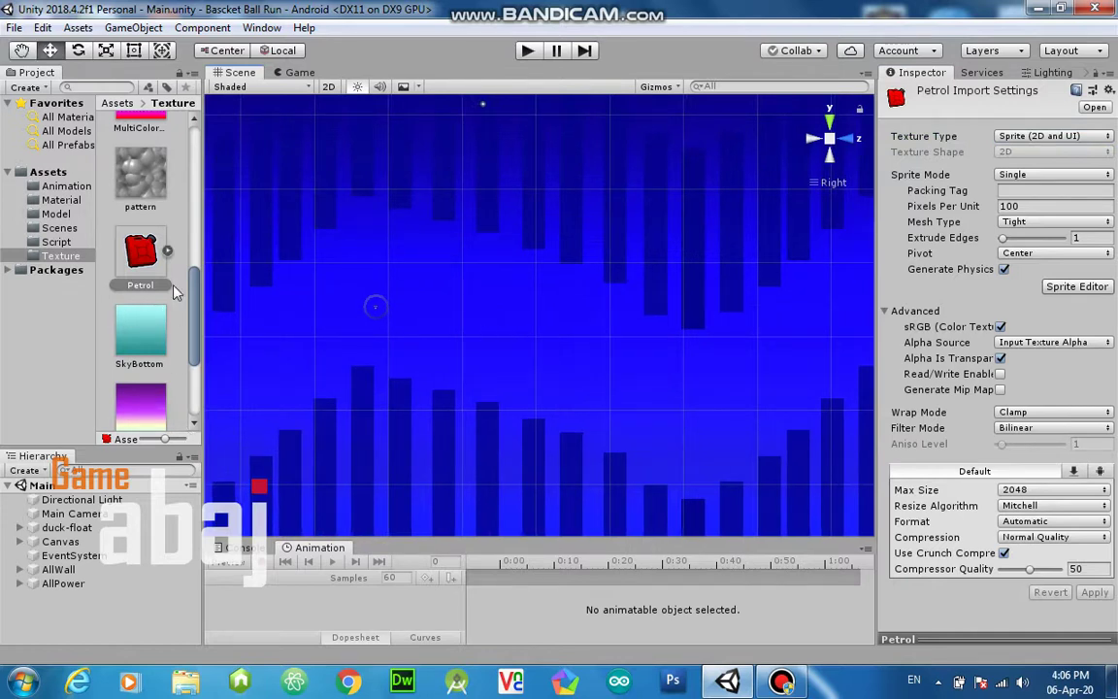
click(144, 252)
drag(144, 254, 308, 294)
mouse_move(482, 332)
mouse_down()
mouse_move(686, 404)
mouse_move(687, 434)
mouse_up()
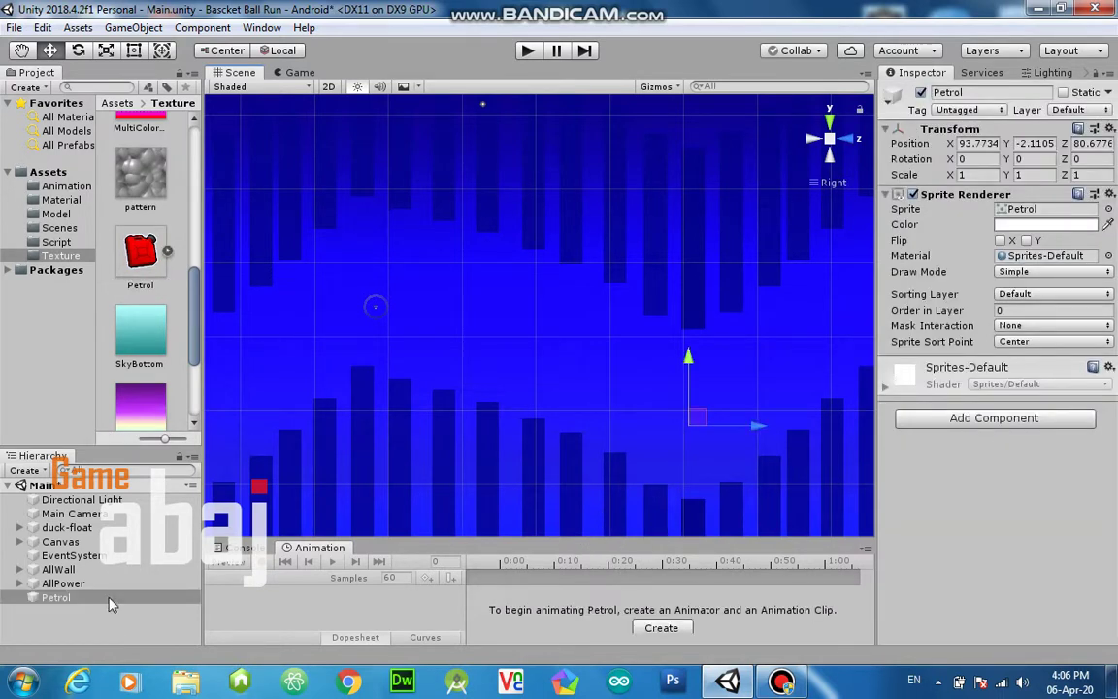
drag(693, 374, 864, 271)
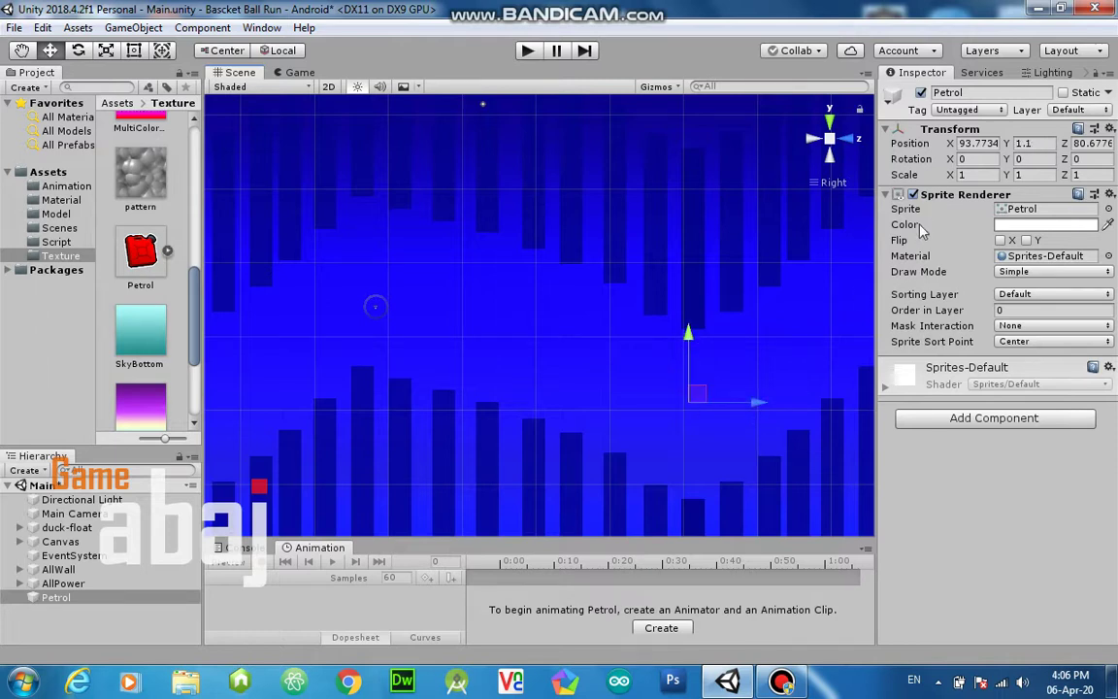
mouse_move(590, 251)
alt+mouse_down()
mouse_move(741, 275)
mouse_move(637, 307)
mouse_move(553, 304)
mouse_move(631, 291)
mouse_move(657, 307)
mouse_move(637, 377)
mouse_move(708, 369)
alt+mouse_up()
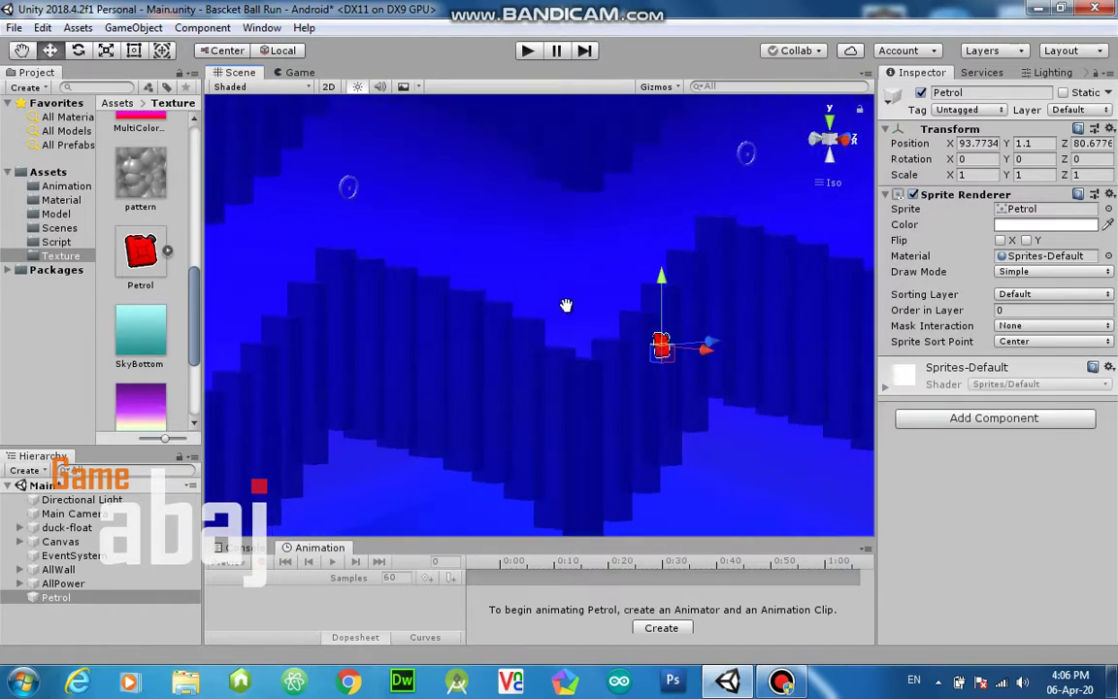
alt+drag(708, 368, 626, 304)
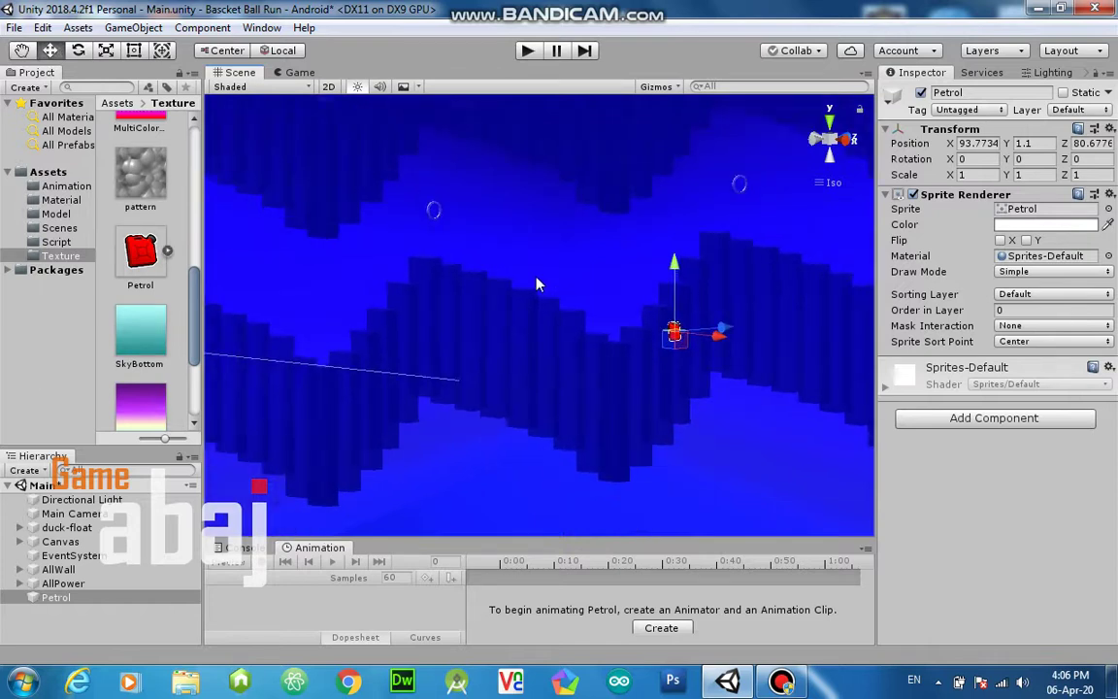
click(308, 72)
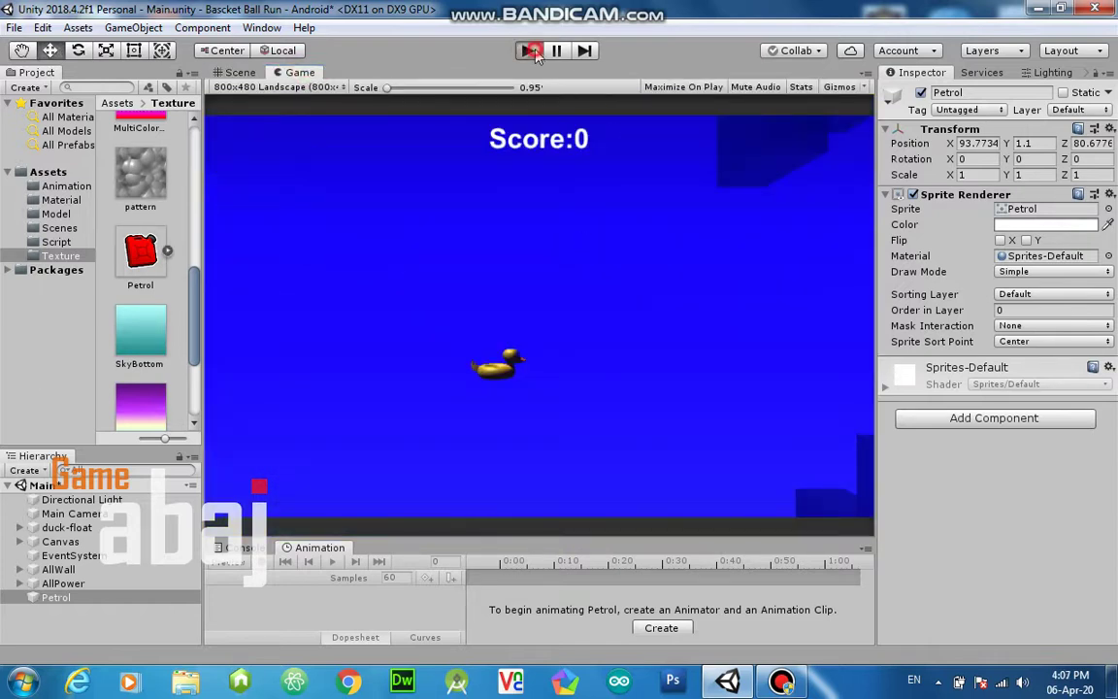
click(530, 51)
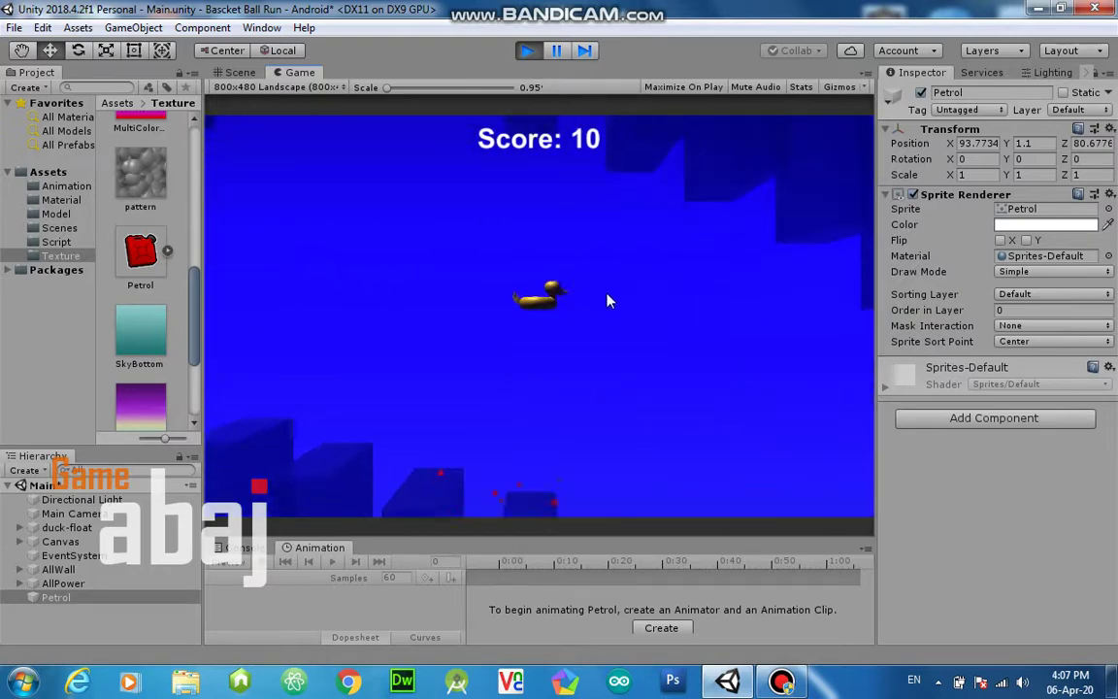
click(571, 277)
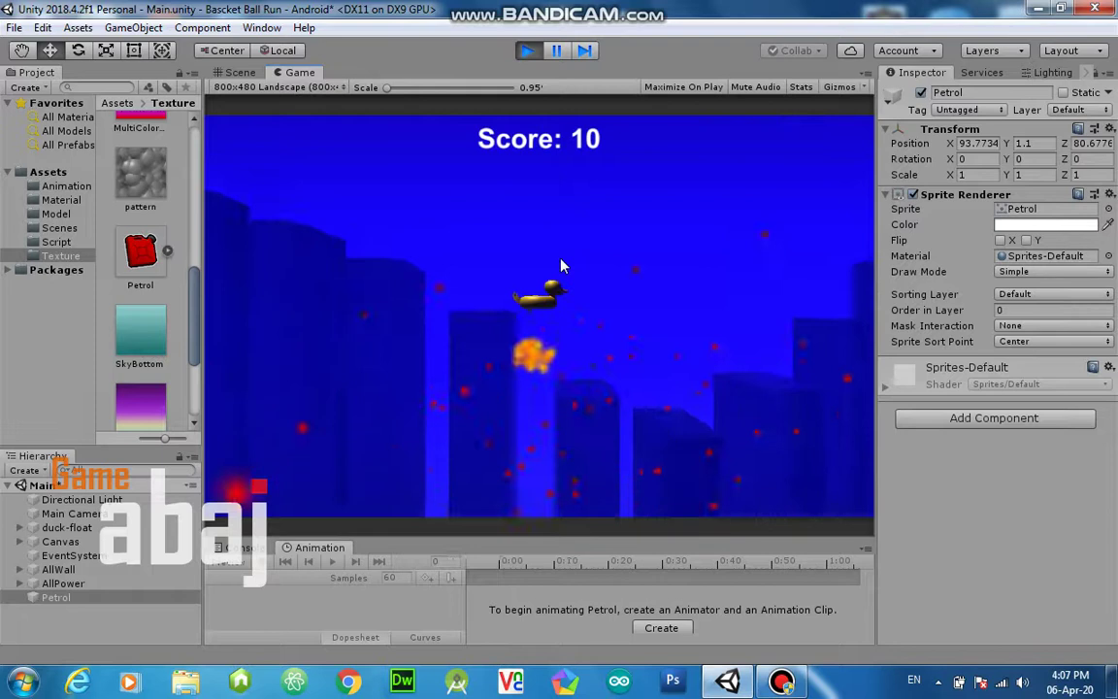
click(528, 52)
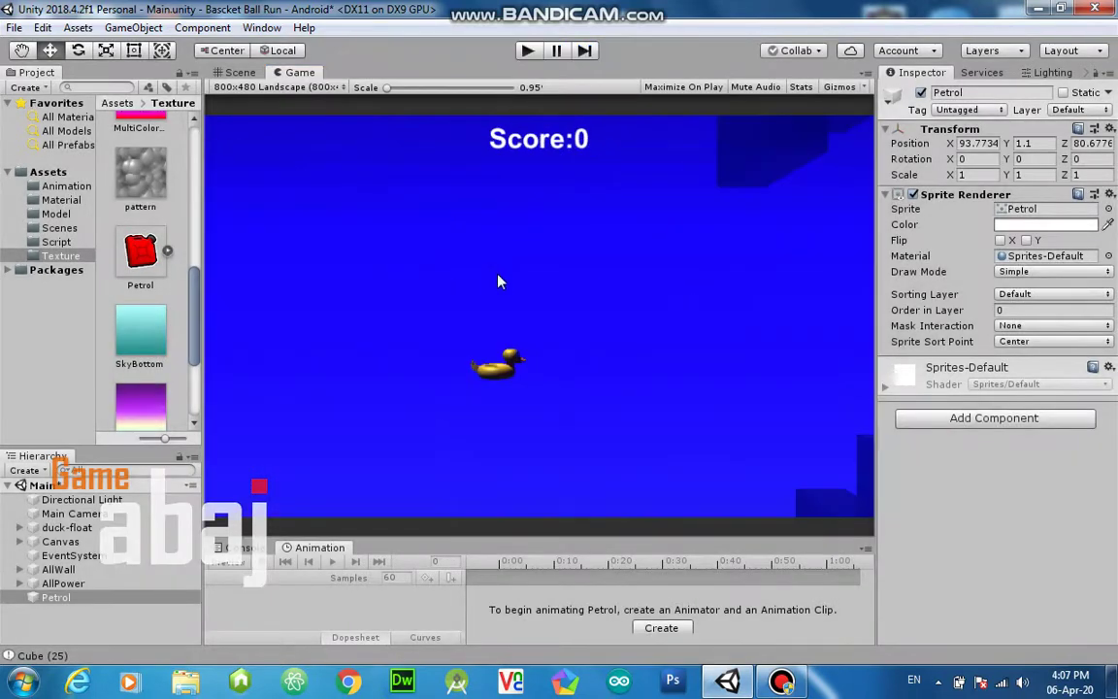
click(237, 72)
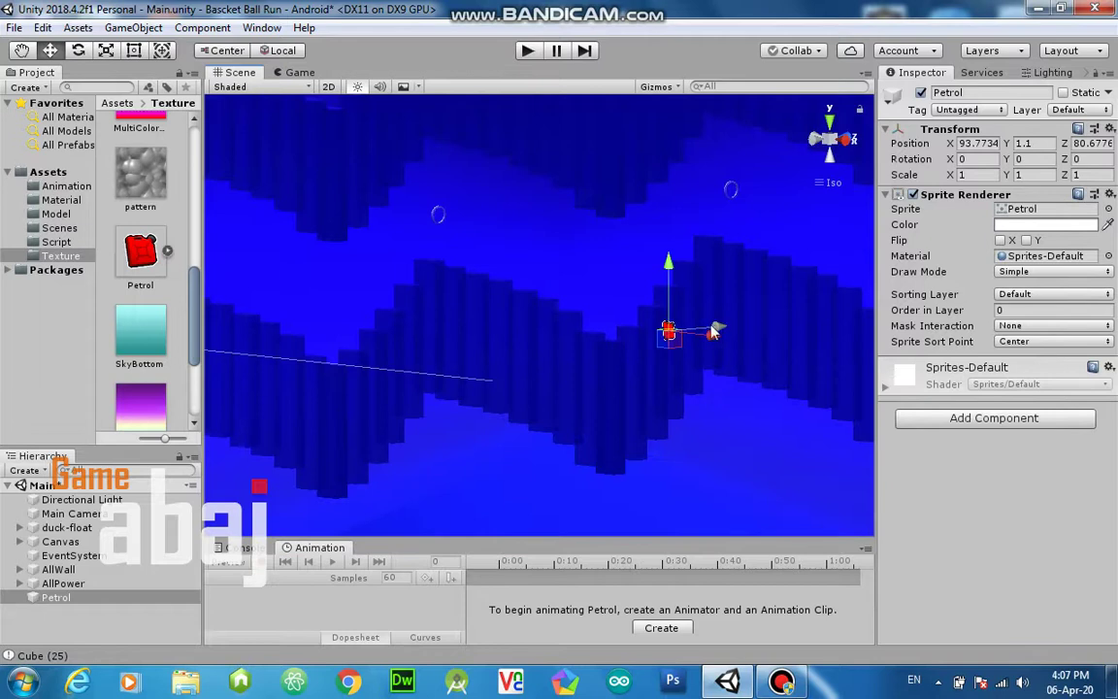
- Set the Petrol object's Position X to 0
click(981, 143)
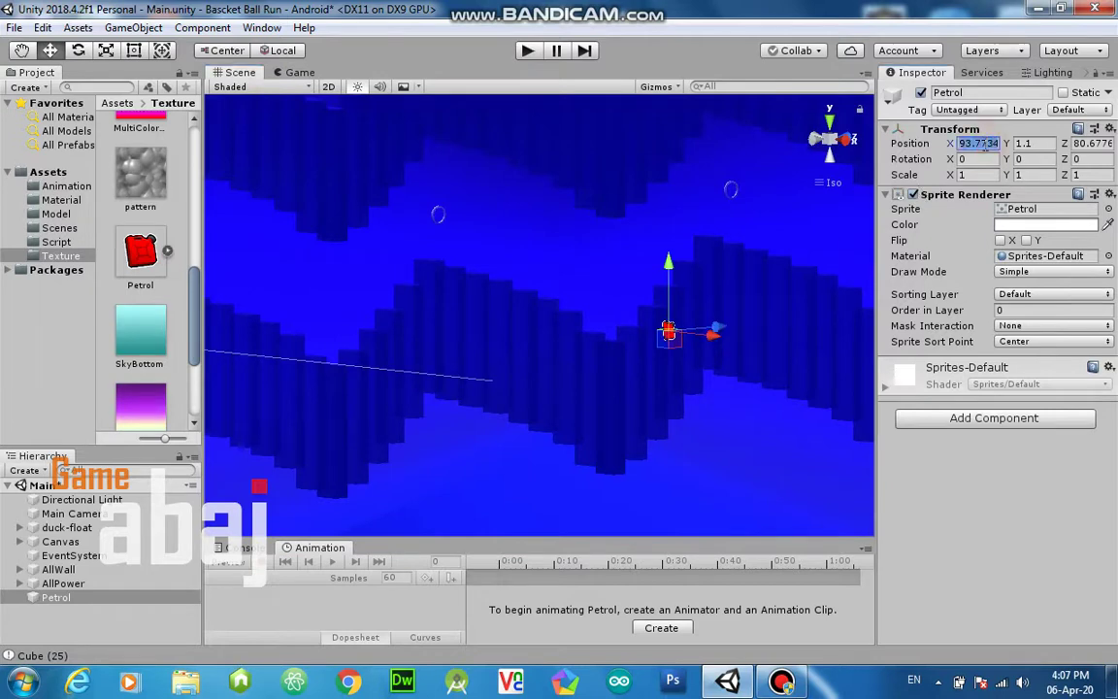
text(-)
alt+drag(385, 381, 603, 366)
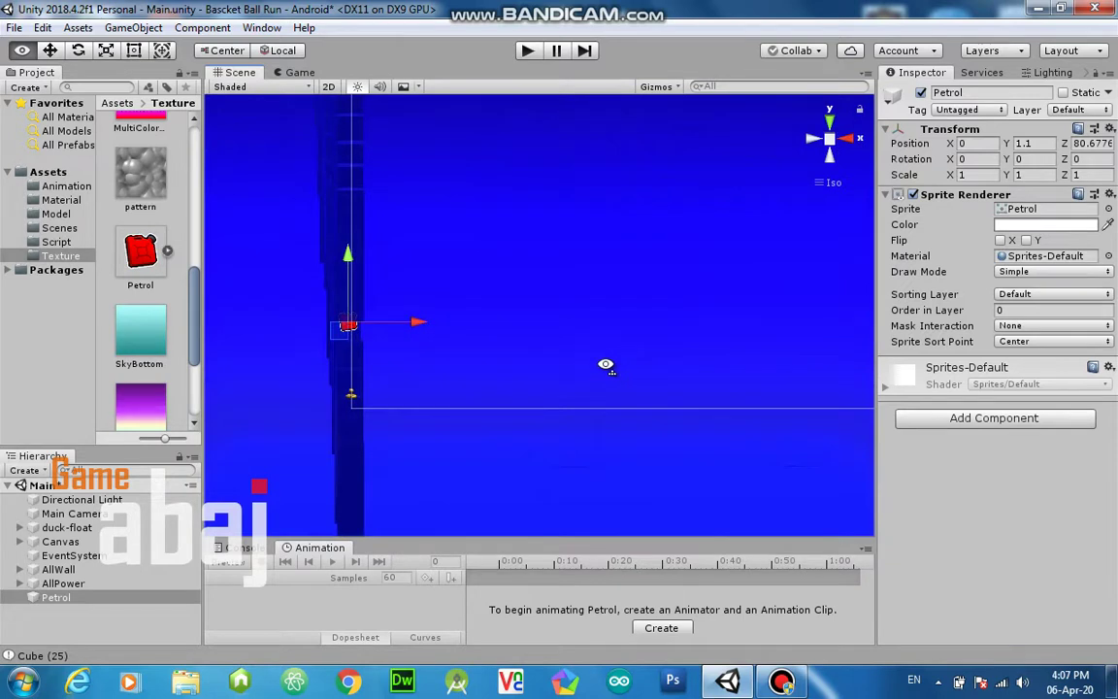
mouse_move(499, 349)
alt+mouse_down()
mouse_move(283, 342)
mouse_move(599, 337)
mouse_move(364, 320)
alt+mouse_up()
mouse_move(501, 267)
mouse_down()
mouse_move(581, 332)
mouse_move(594, 325)
mouse_move(472, 331)
mouse_move(415, 349)
mouse_move(548, 376)
mouse_move(628, 370)
mouse_move(669, 352)
mouse_move(611, 240)
mouse_up()
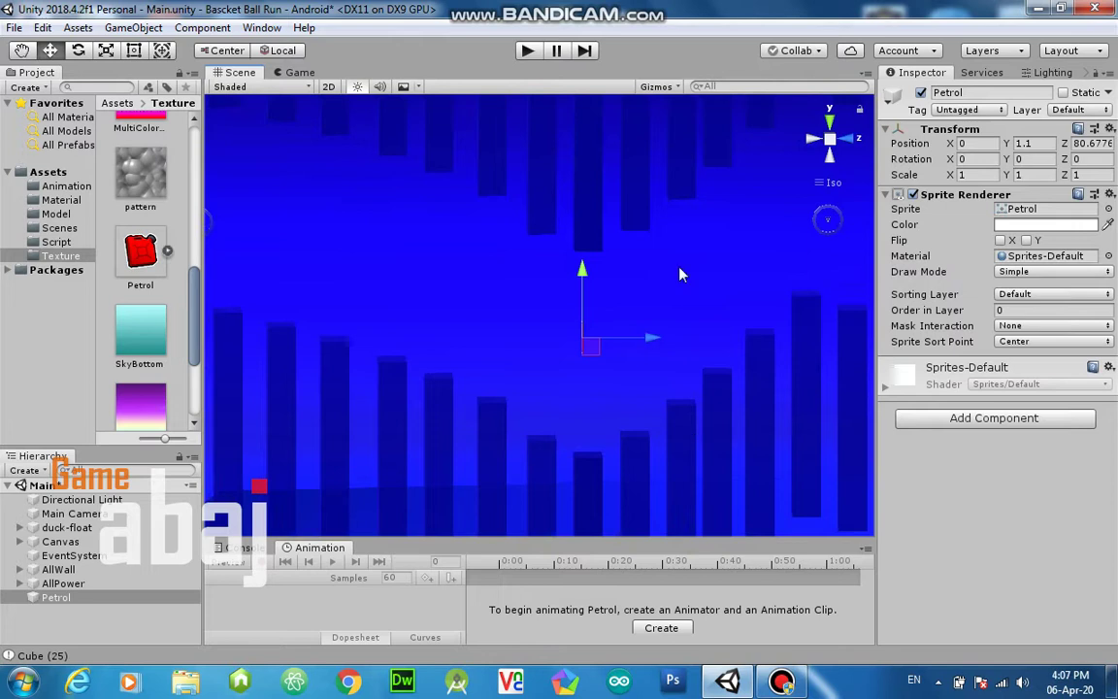
- Rotate the Petrol can about its Y axis to 59.25
click(105, 51)
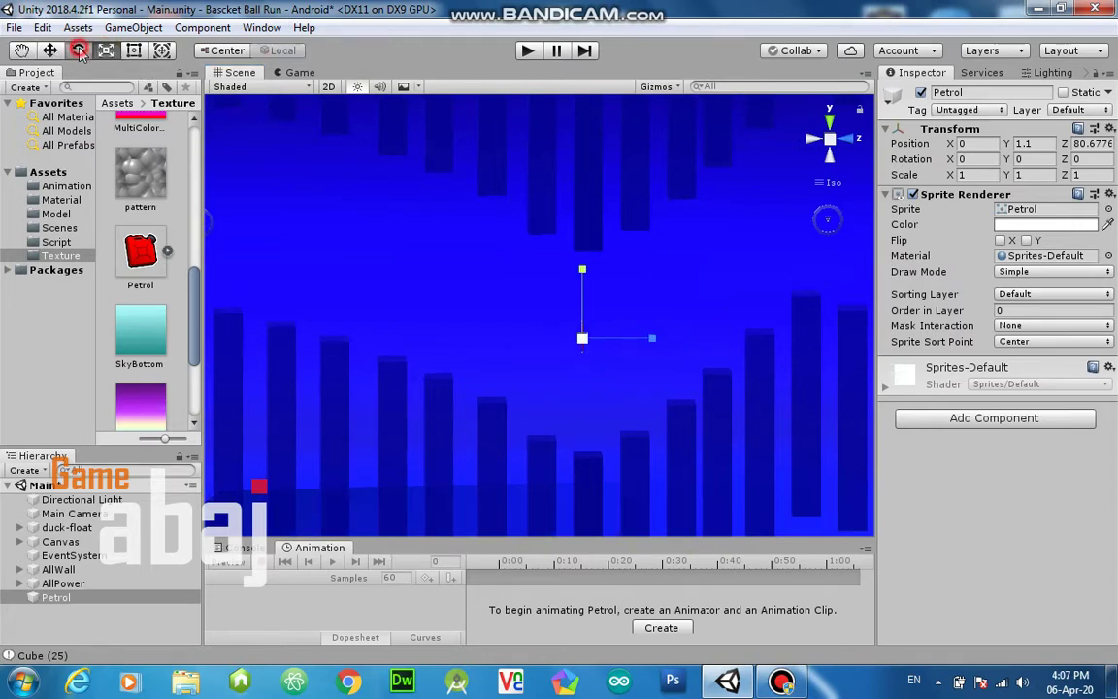
click(79, 50)
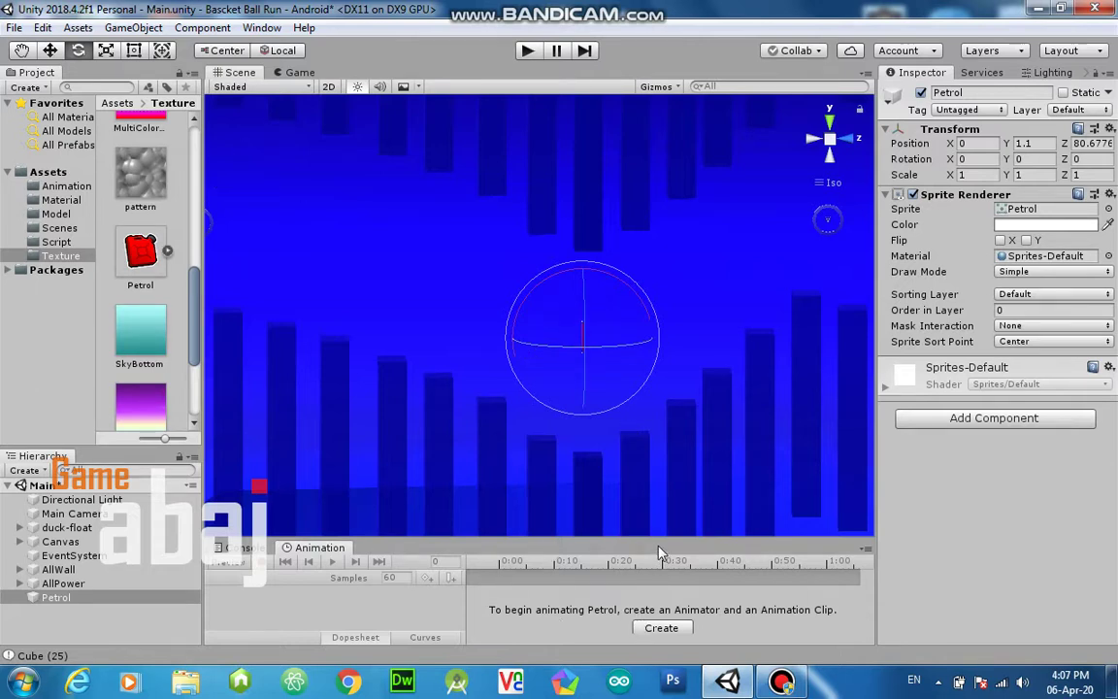
drag(658, 541, 658, 526)
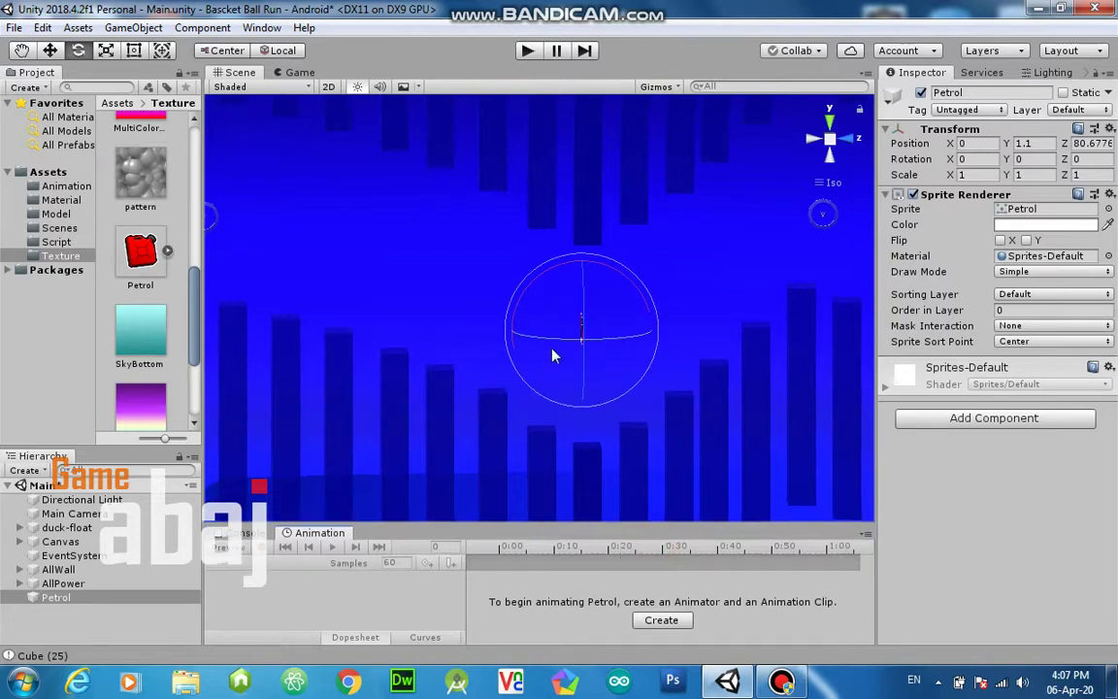
mouse_move(542, 341)
mouse_down()
mouse_move(635, 353)
mouse_move(603, 359)
mouse_up()
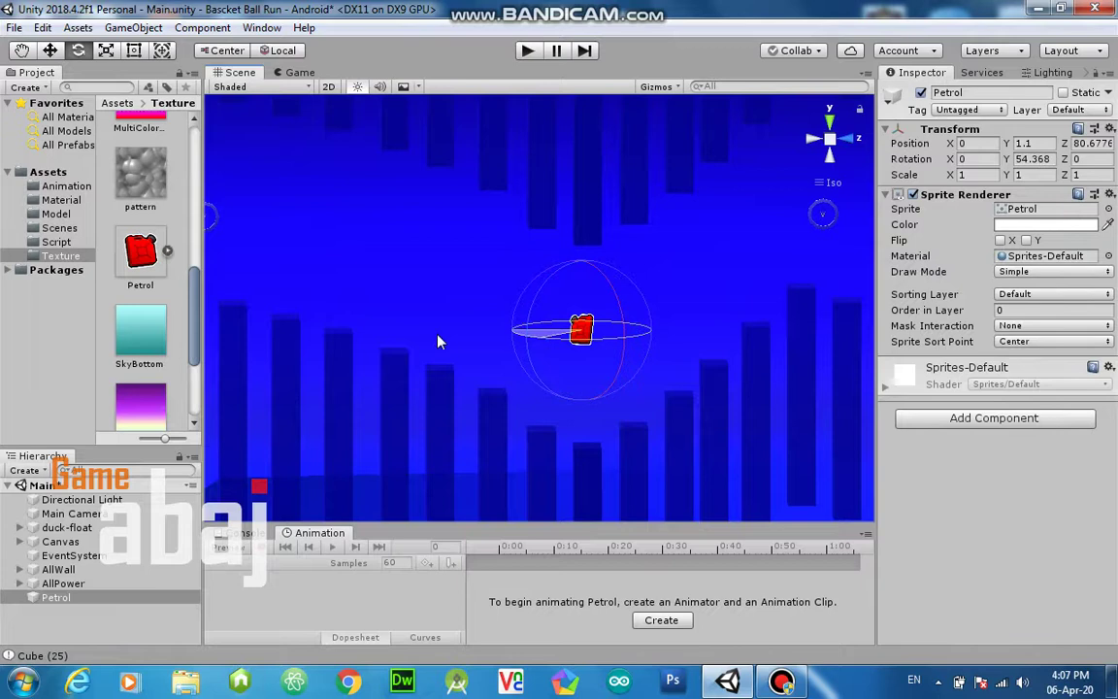
drag(577, 348, 568, 350)
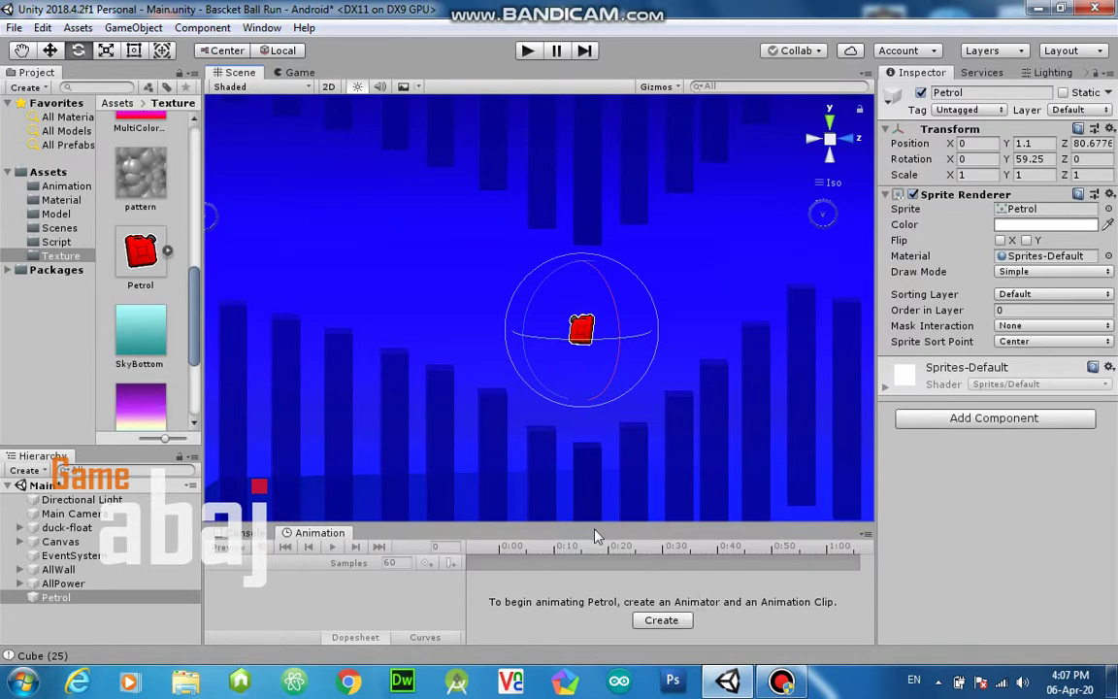
click(645, 621)
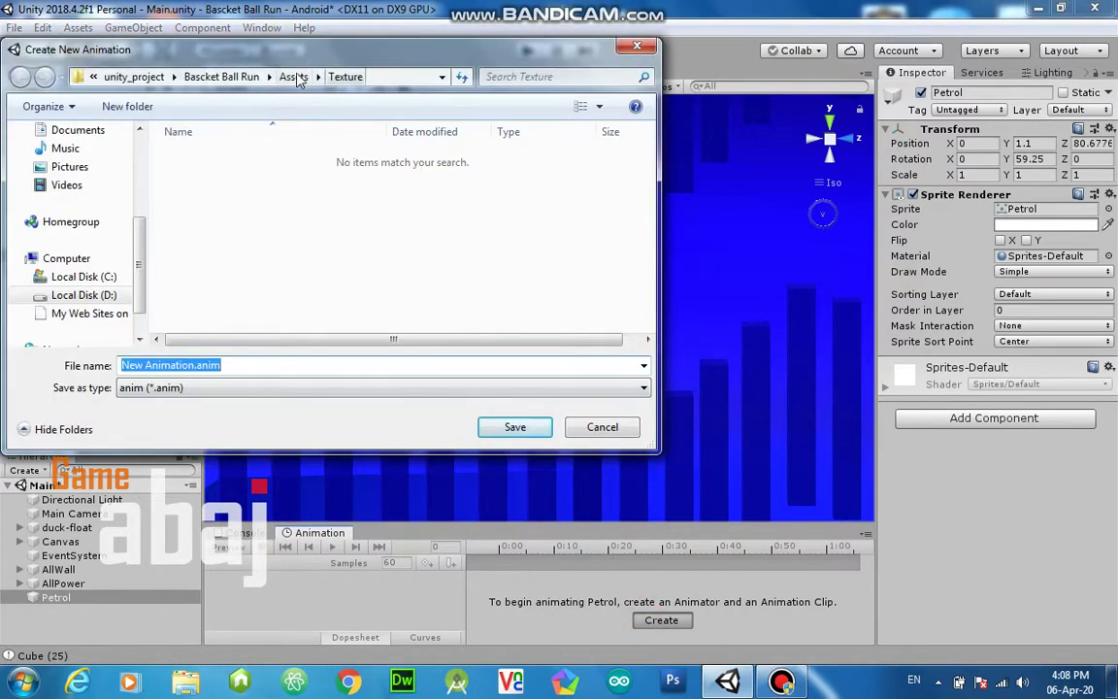
- Save a new Petrol.anim clip in the Animation folder, replacing the old one
click(293, 76)
double_click(266, 159)
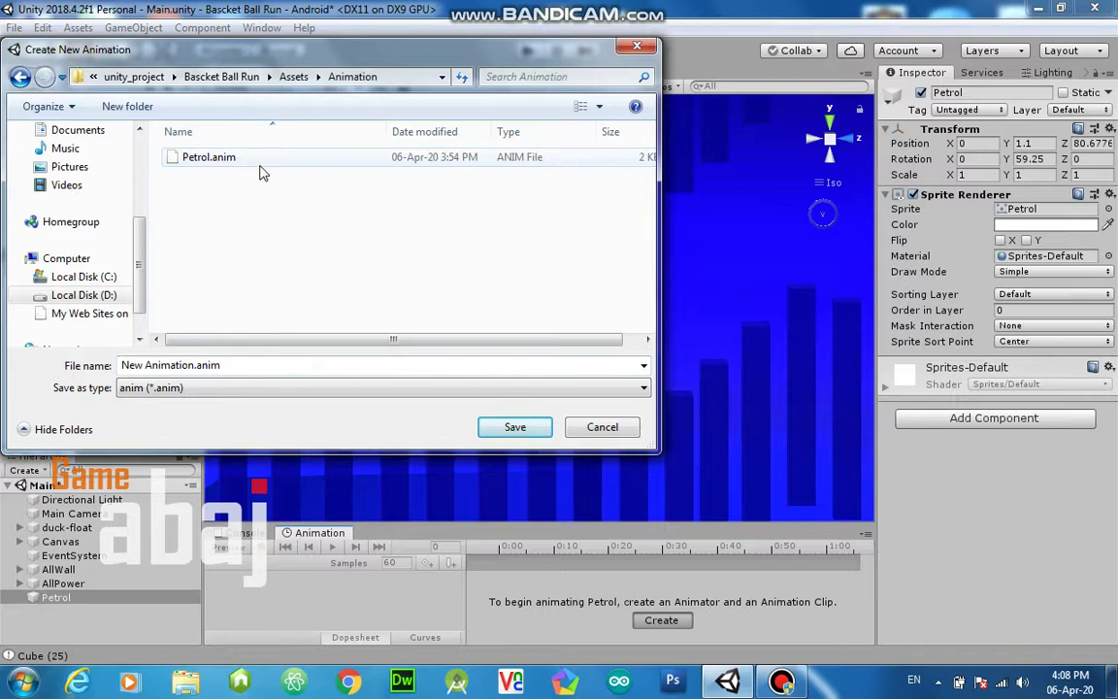
click(261, 171)
key(Delete)
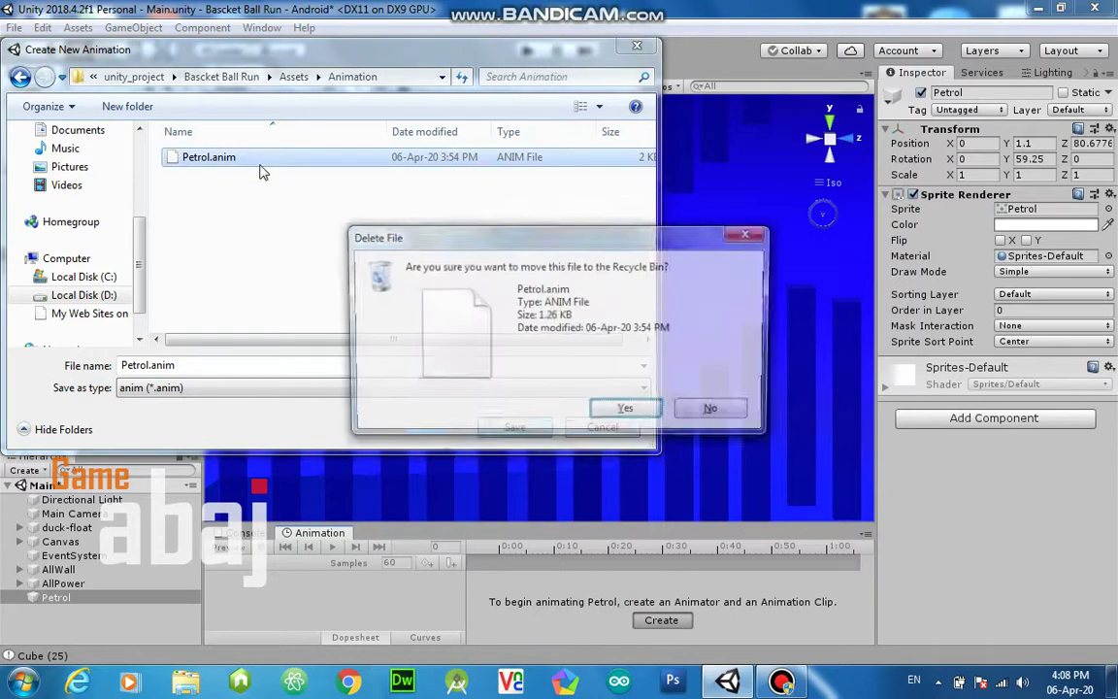
key(Return)
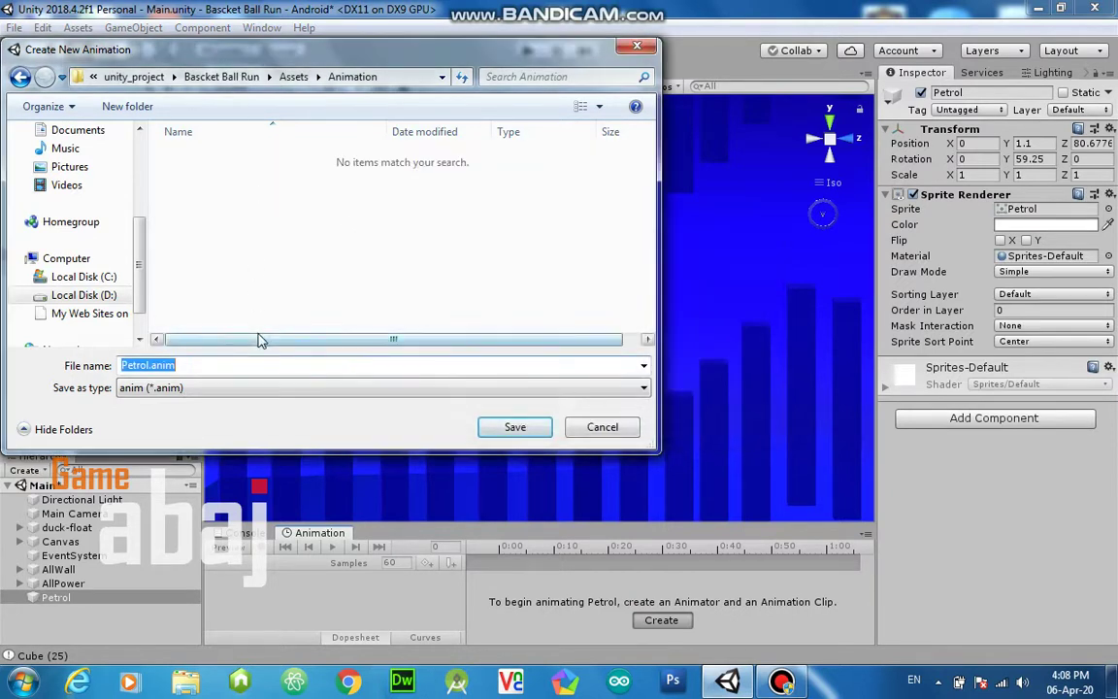
click(186, 368)
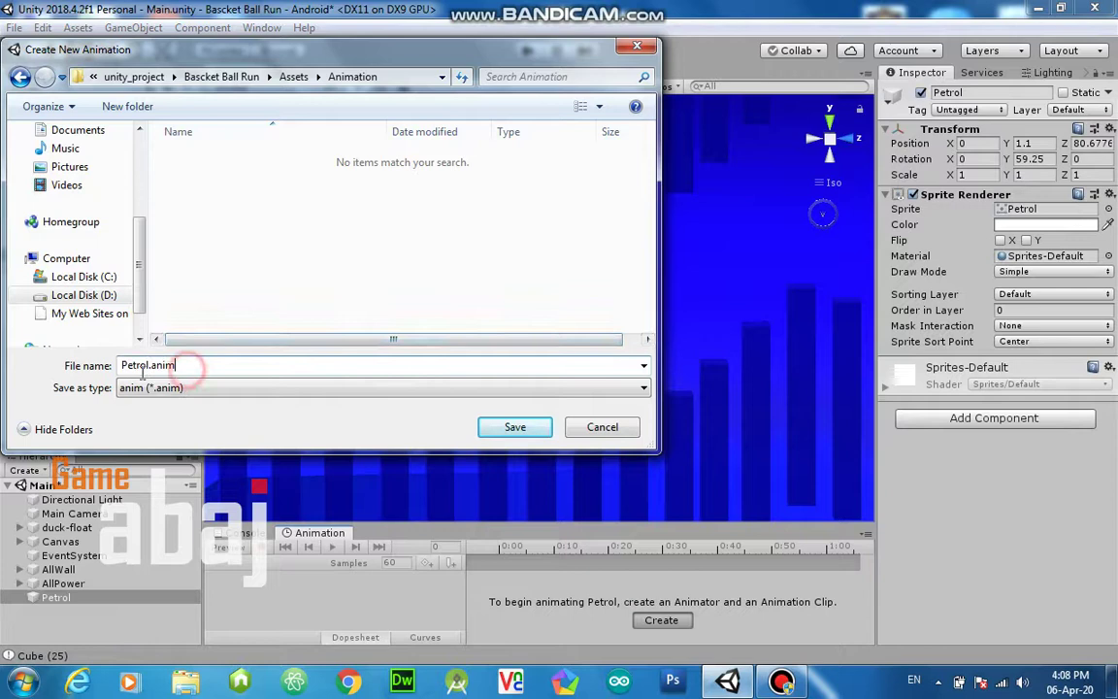
click(495, 427)
click(600, 341)
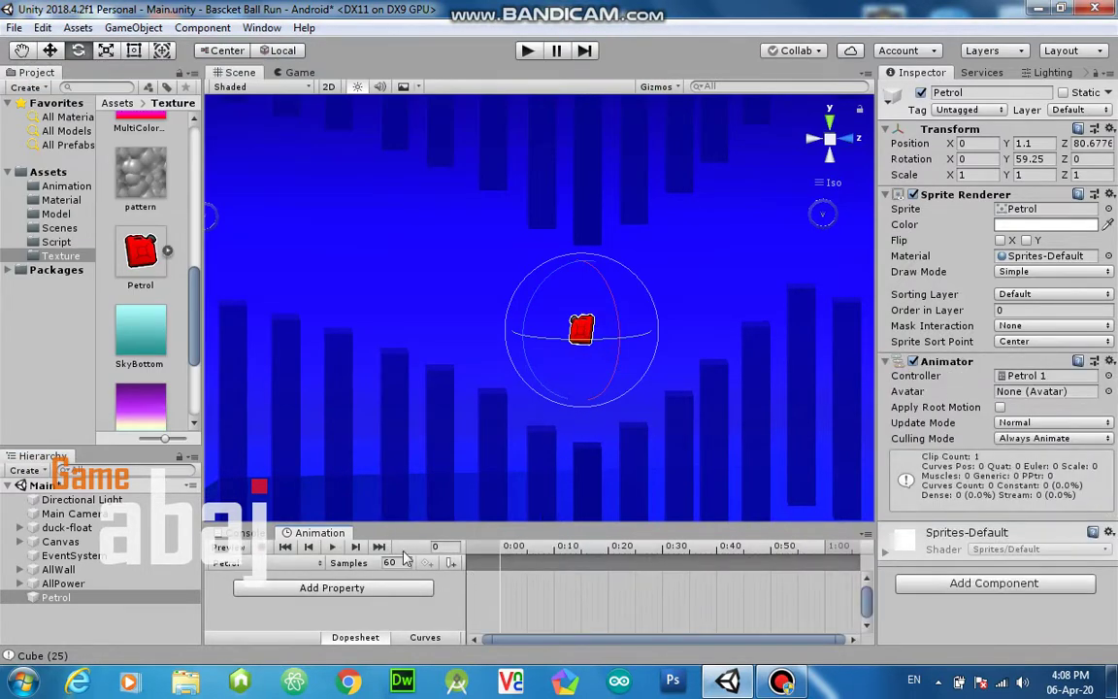
- Record Rotation Y keyframes at frame 30 and 1:00, repeating the start rotation at the end
click(264, 547)
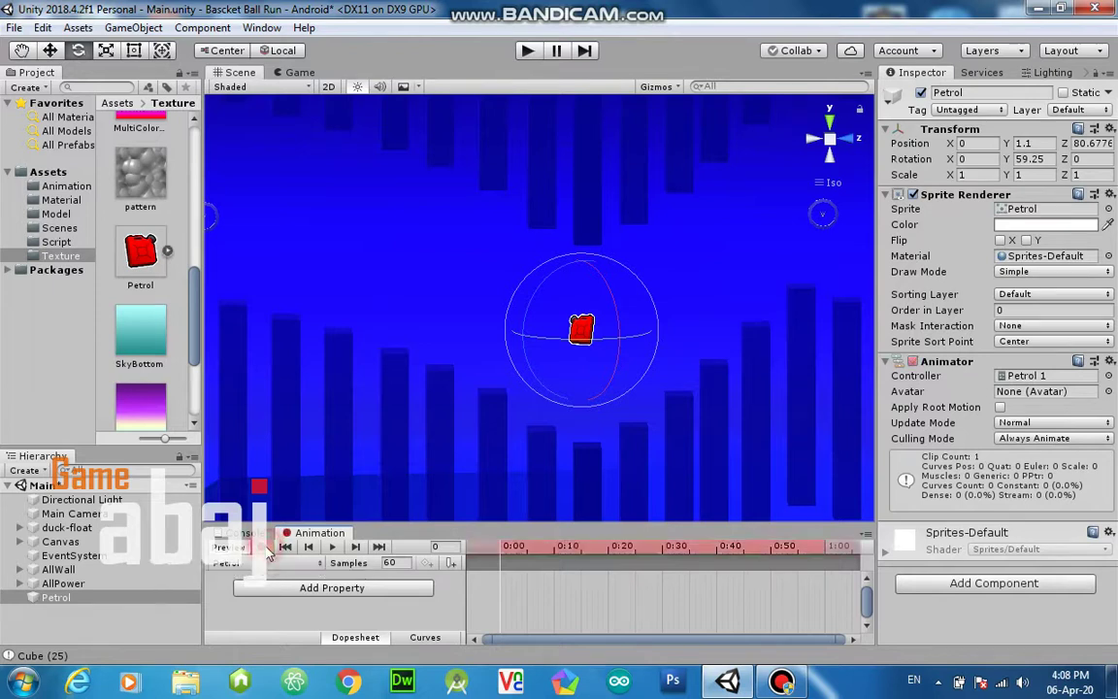
click(666, 550)
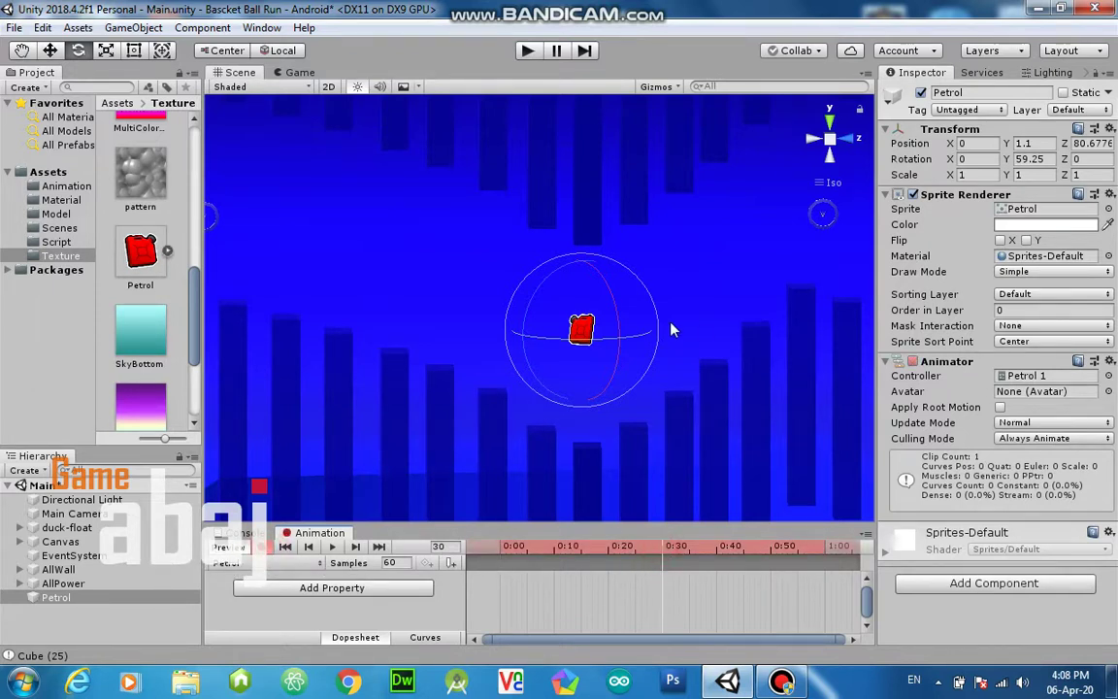
drag(532, 342, 557, 343)
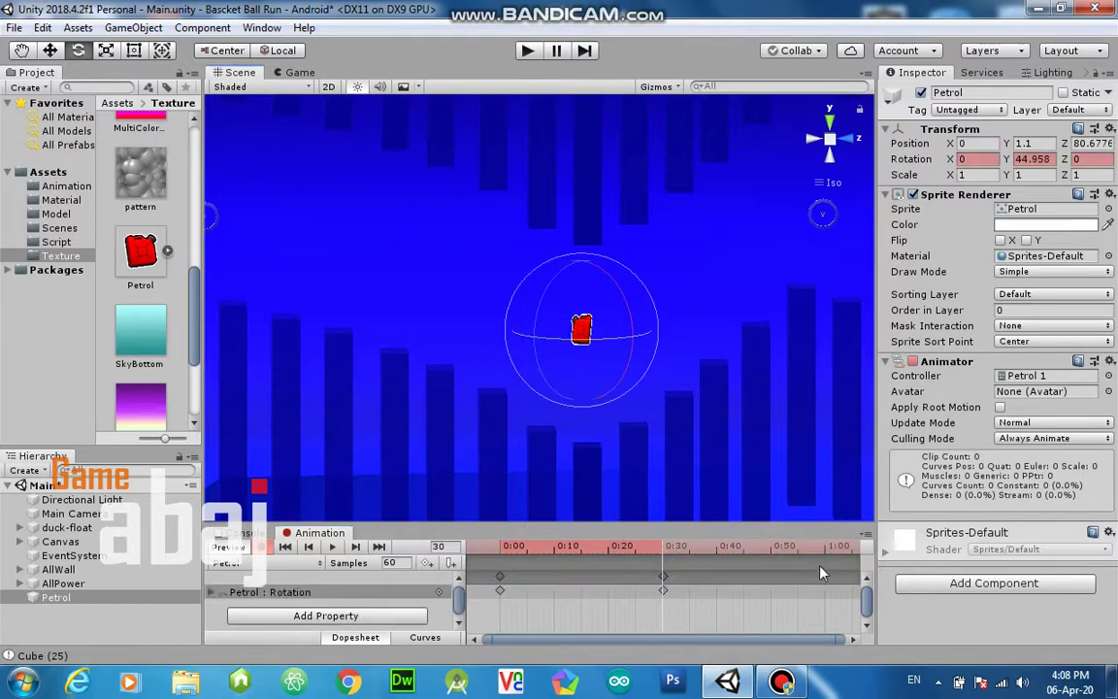
click(501, 578)
click(825, 549)
key(k)
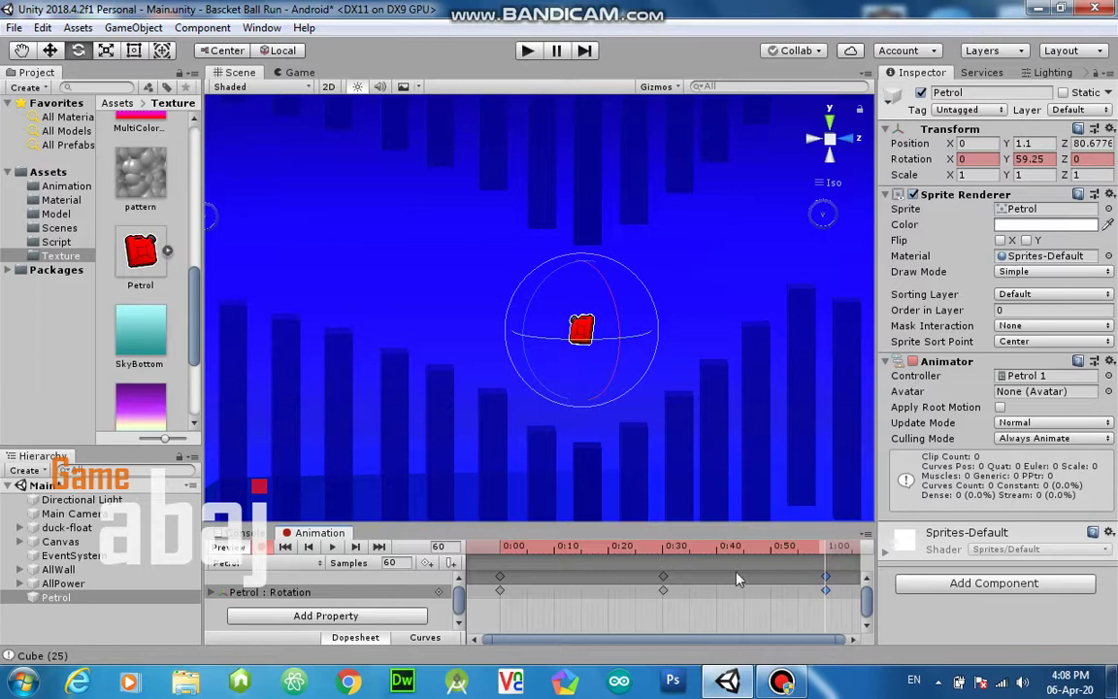
drag(503, 558, 699, 563)
drag(698, 563, 820, 566)
key(space)
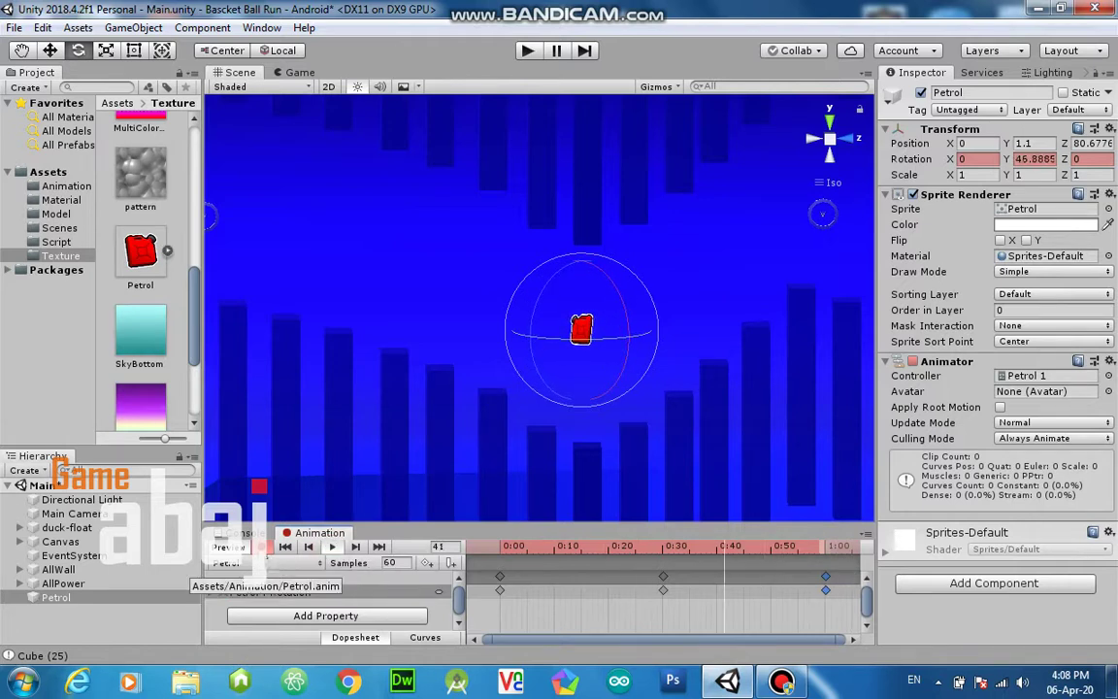
- Stop recording, set the clip's Samples to 30, and clear the Console
click(260, 546)
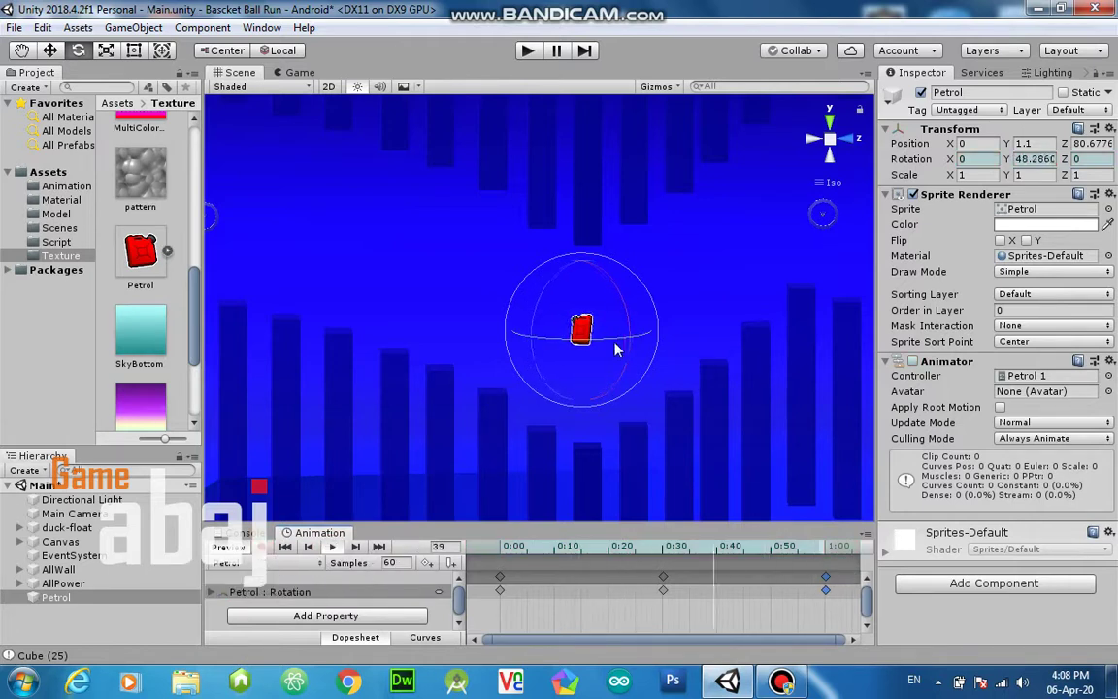
click(448, 546)
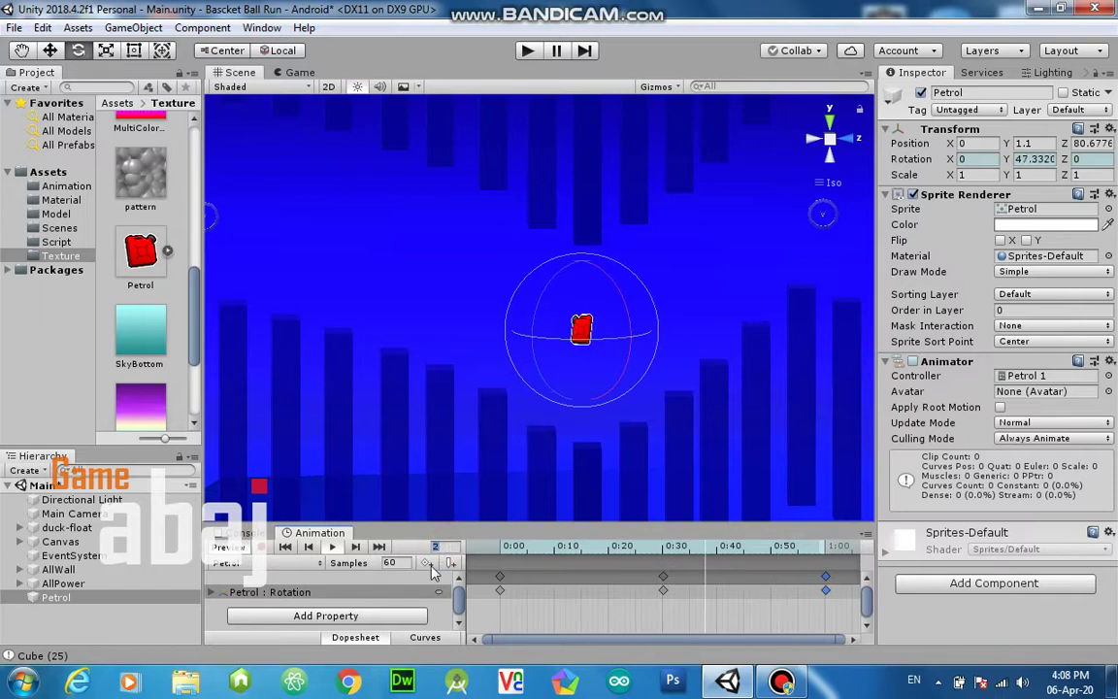
click(398, 564)
text(30)
key(Return)
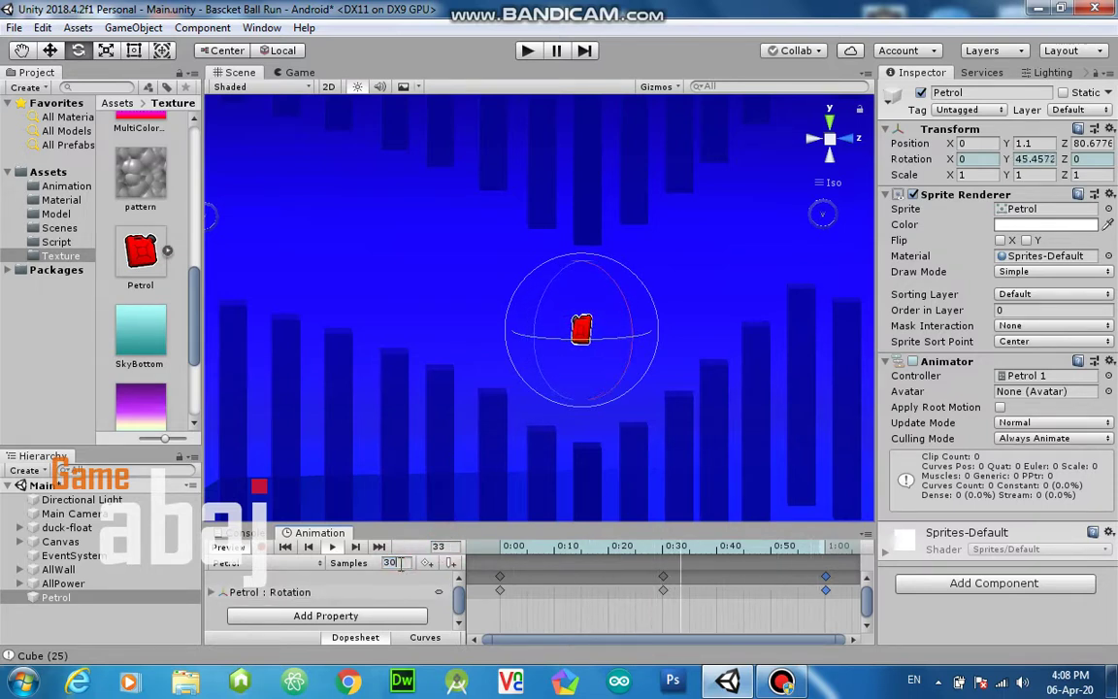
key(Return)
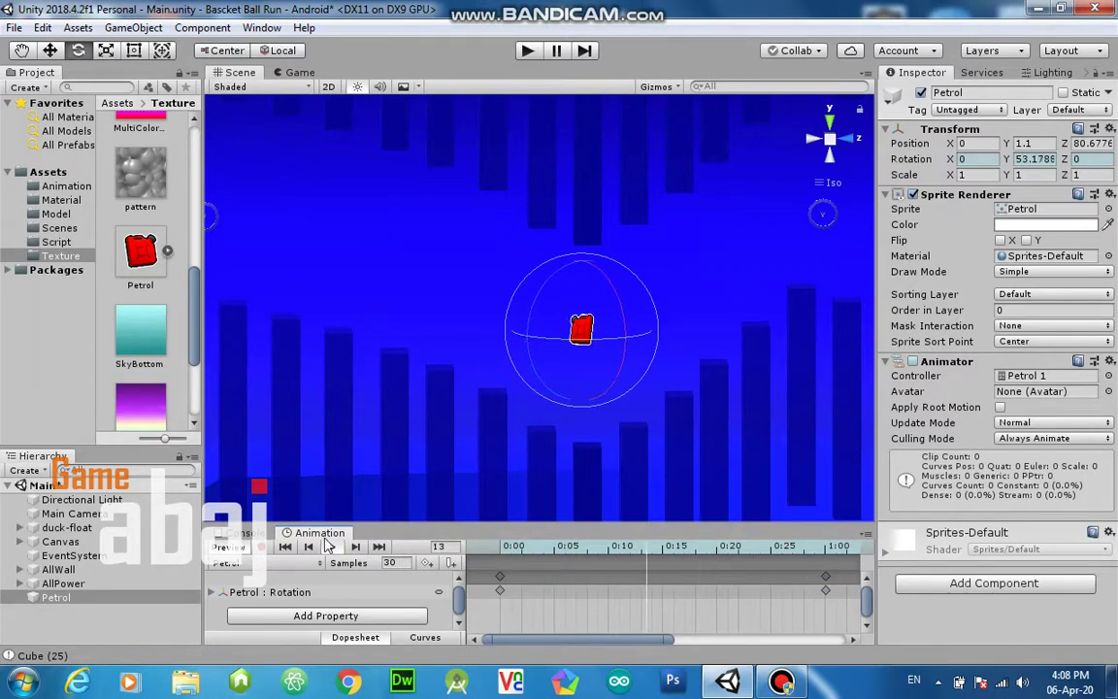
click(248, 533)
click(223, 548)
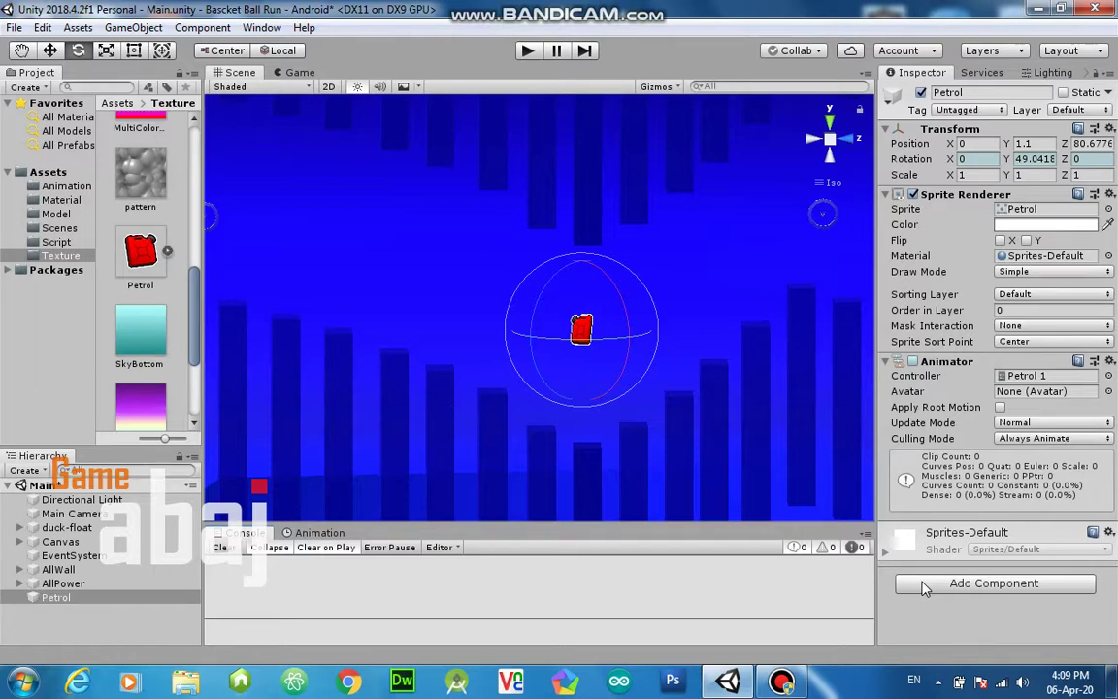
- Add a 3D Box Collider sized 5.12 × 5.12 × 0.2 to Petrol
click(923, 584)
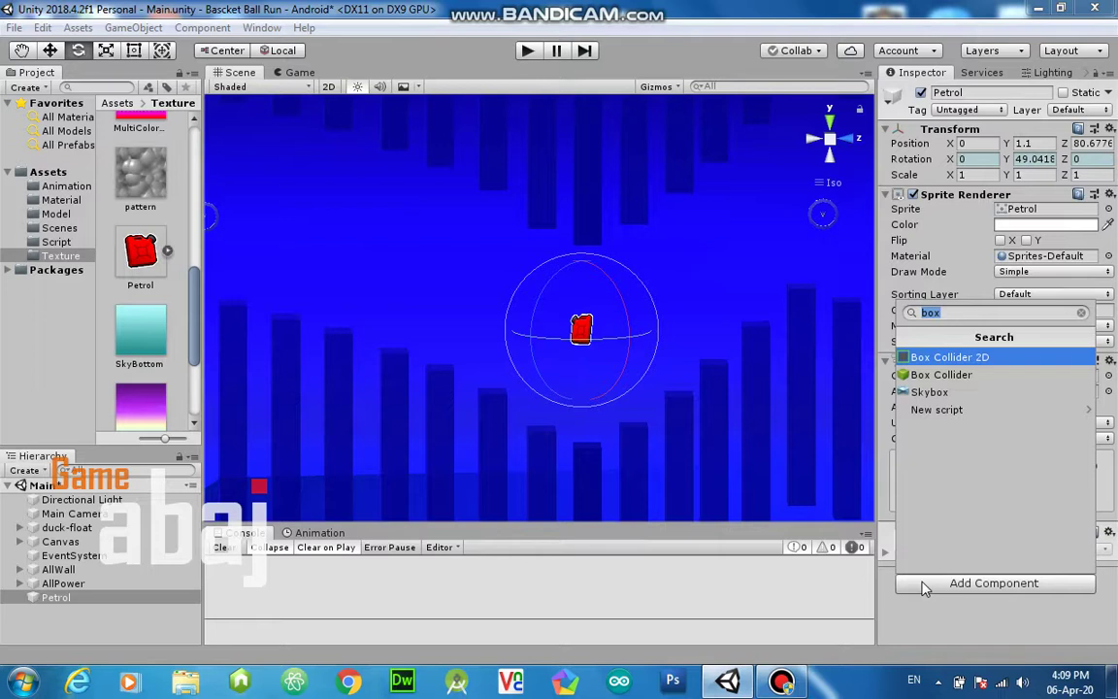
key(Down)
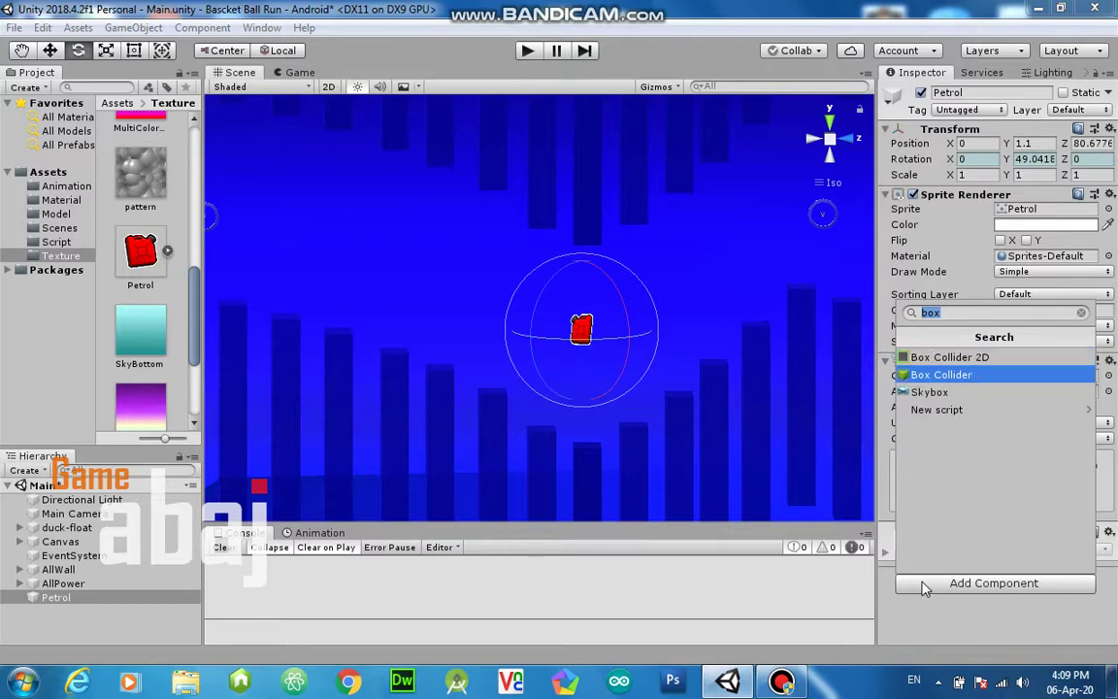
key(Return)
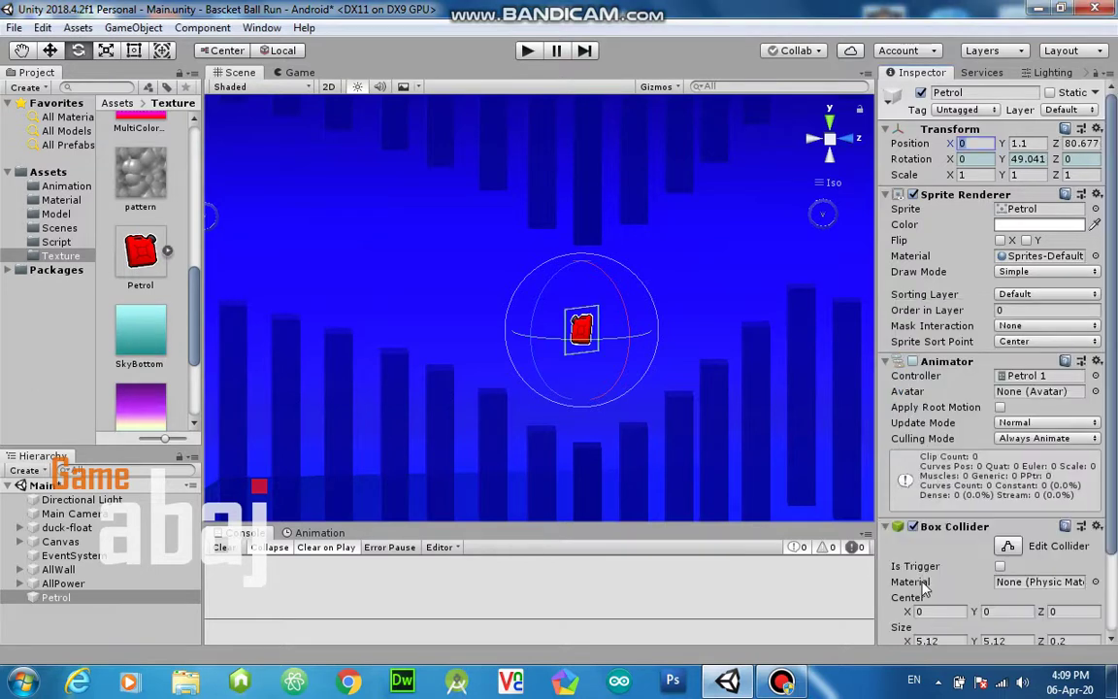
scroll(948, 586, down, 3)
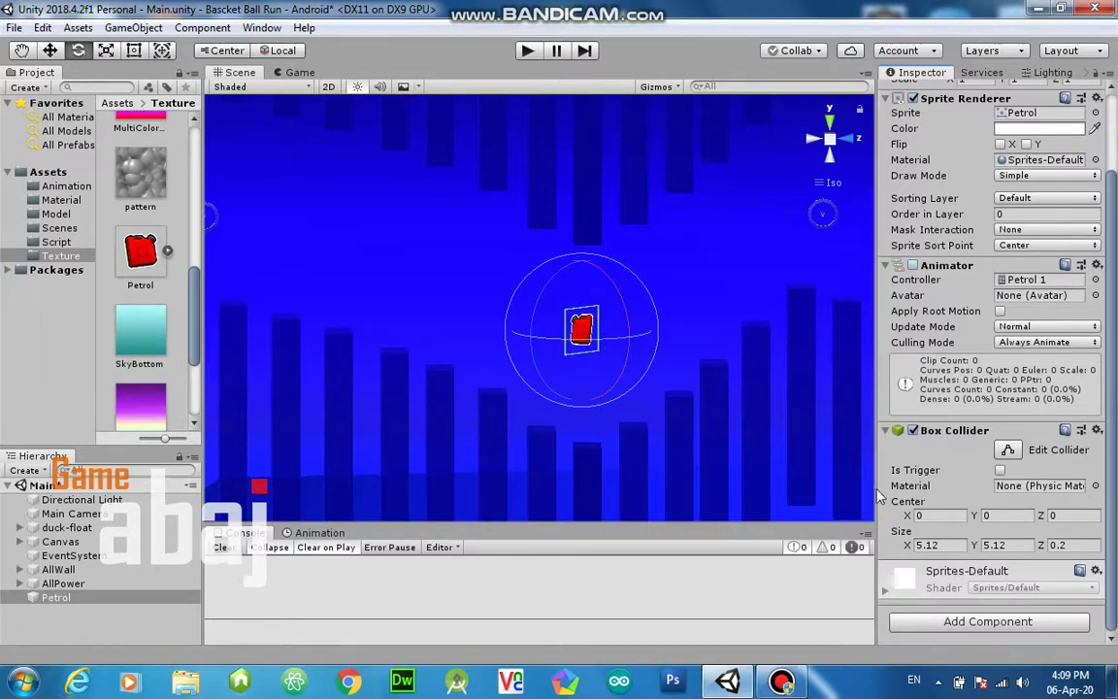
click(1007, 449)
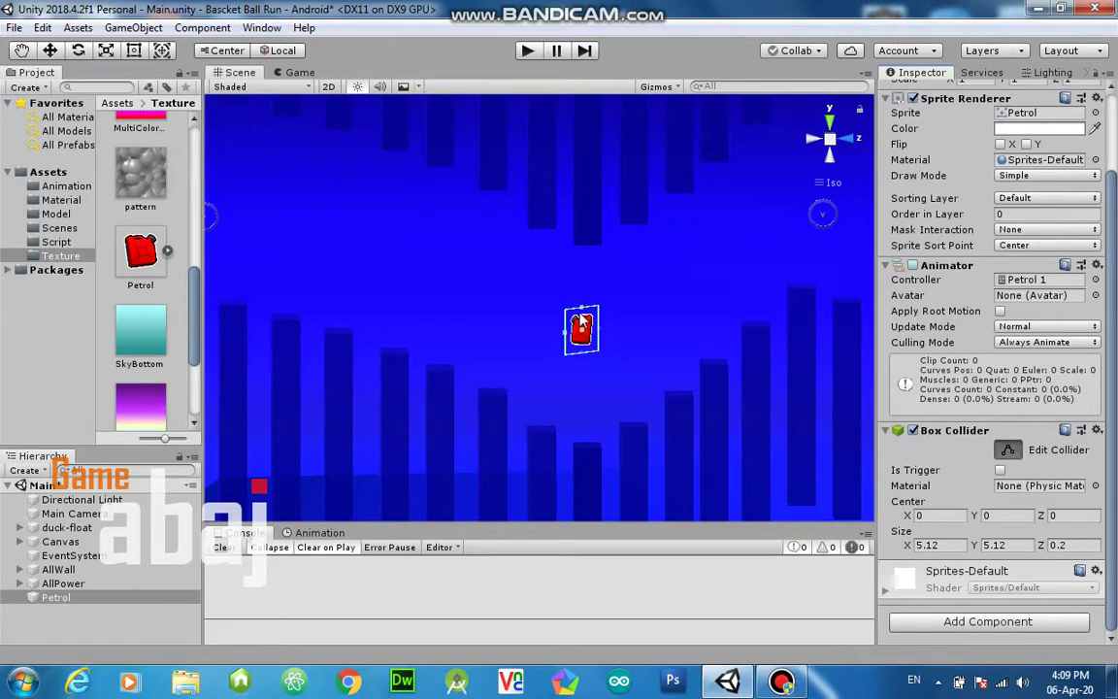
- Shrink the box collider to about 3.37 × 3.24 around the can and make it a trigger
drag(582, 310, 568, 342)
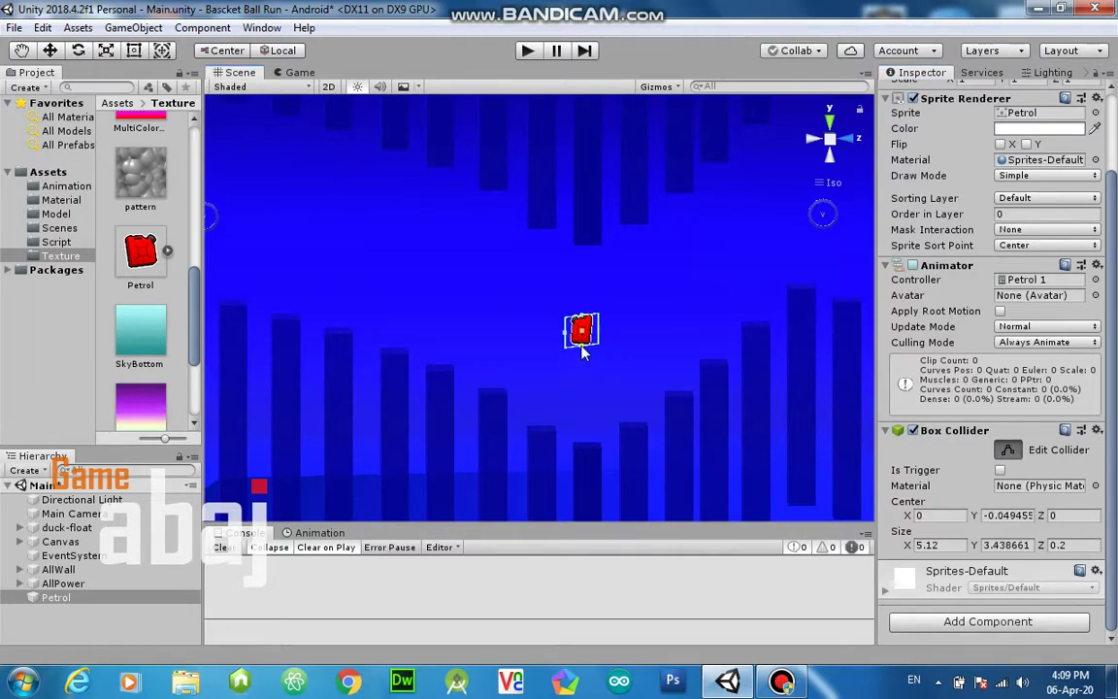
drag(571, 332, 592, 333)
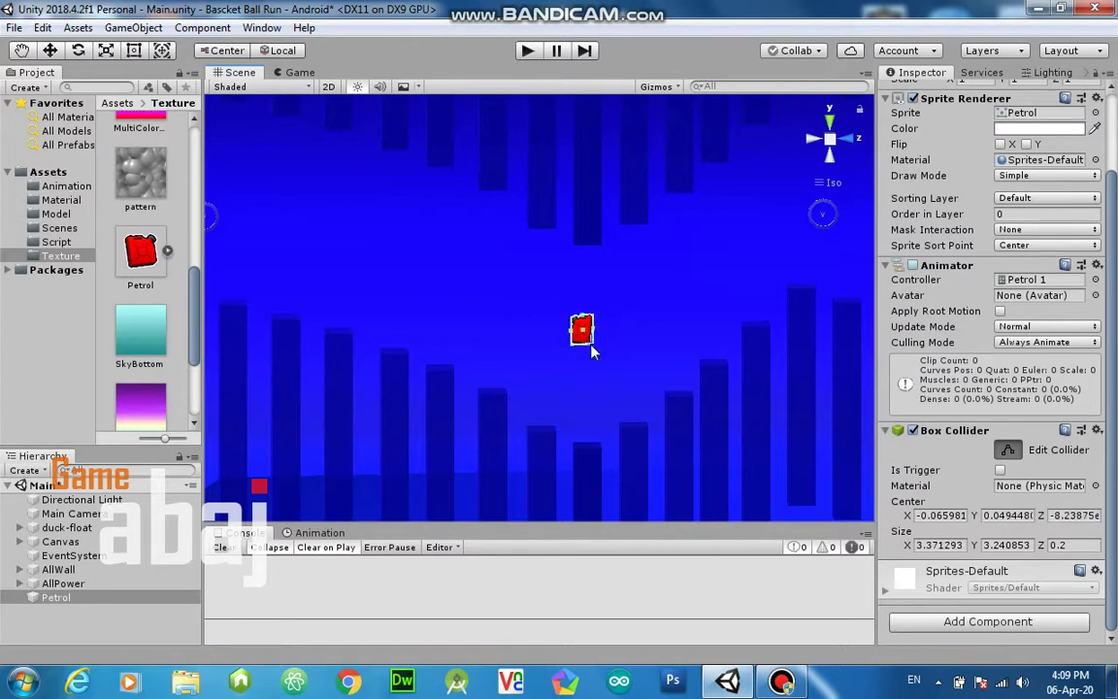
mouse_move(563, 347)
right_down()
mouse_move(803, 317)
mouse_move(760, 338)
mouse_move(551, 295)
right_up()
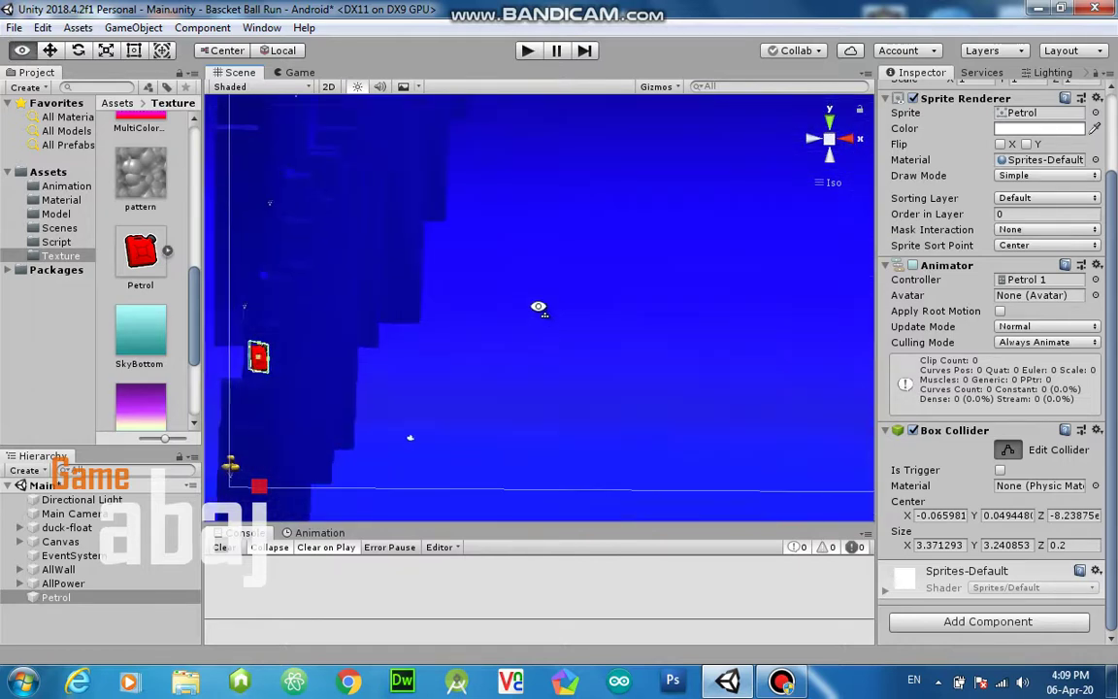
right_drag(550, 295, 554, 324)
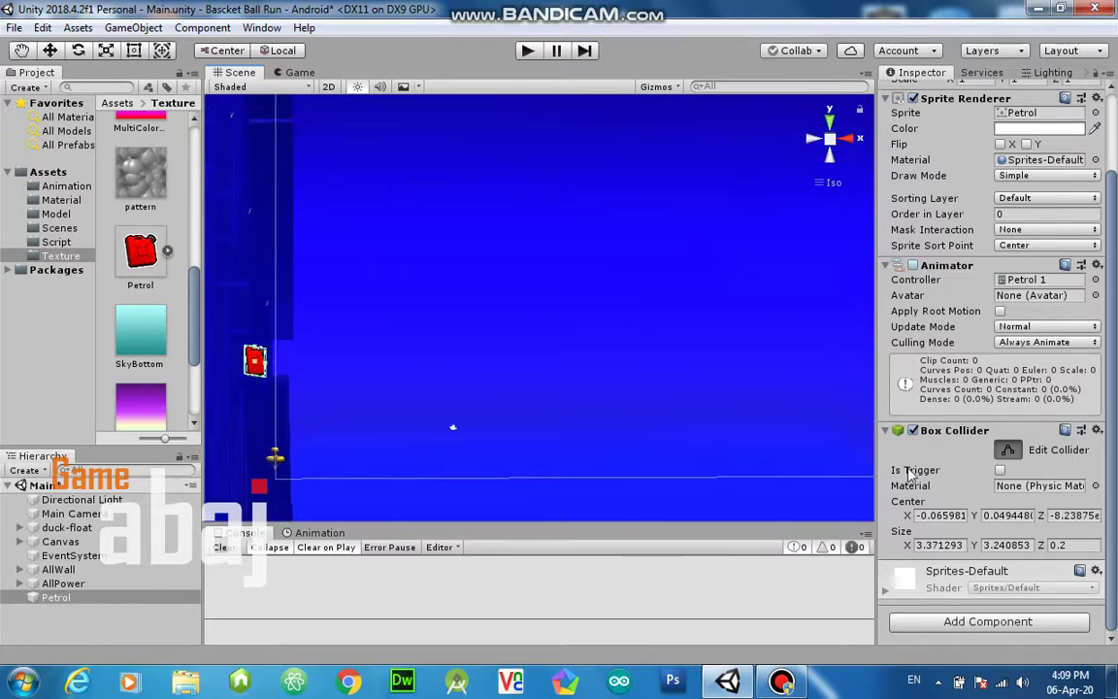
click(999, 471)
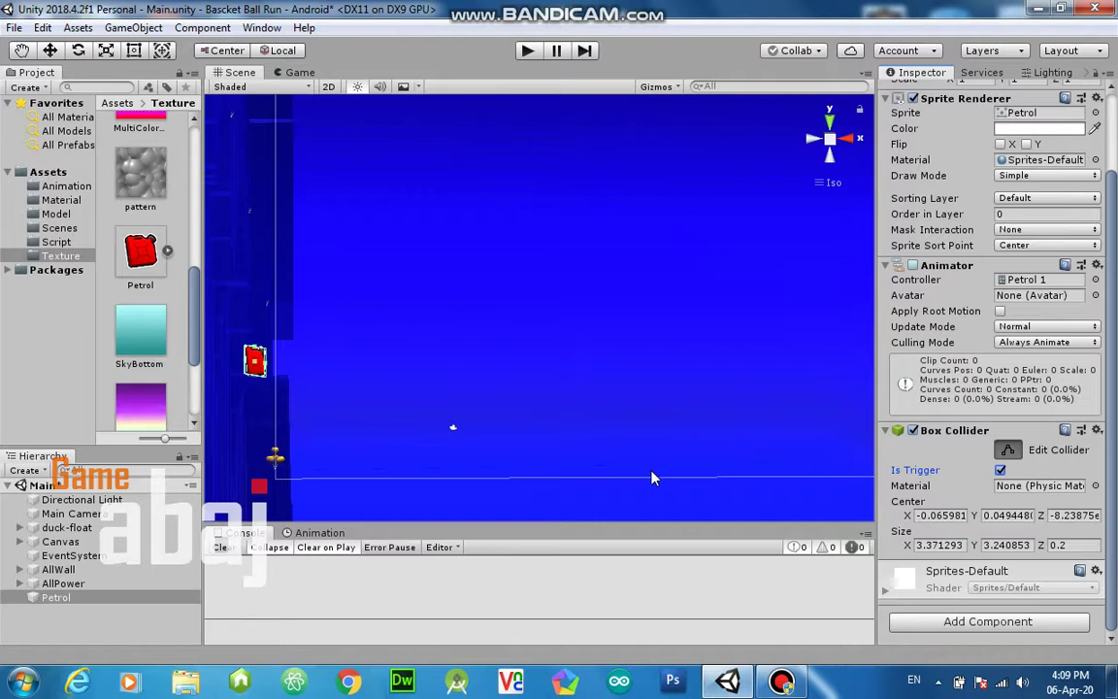
right_drag(636, 320, 622, 315)
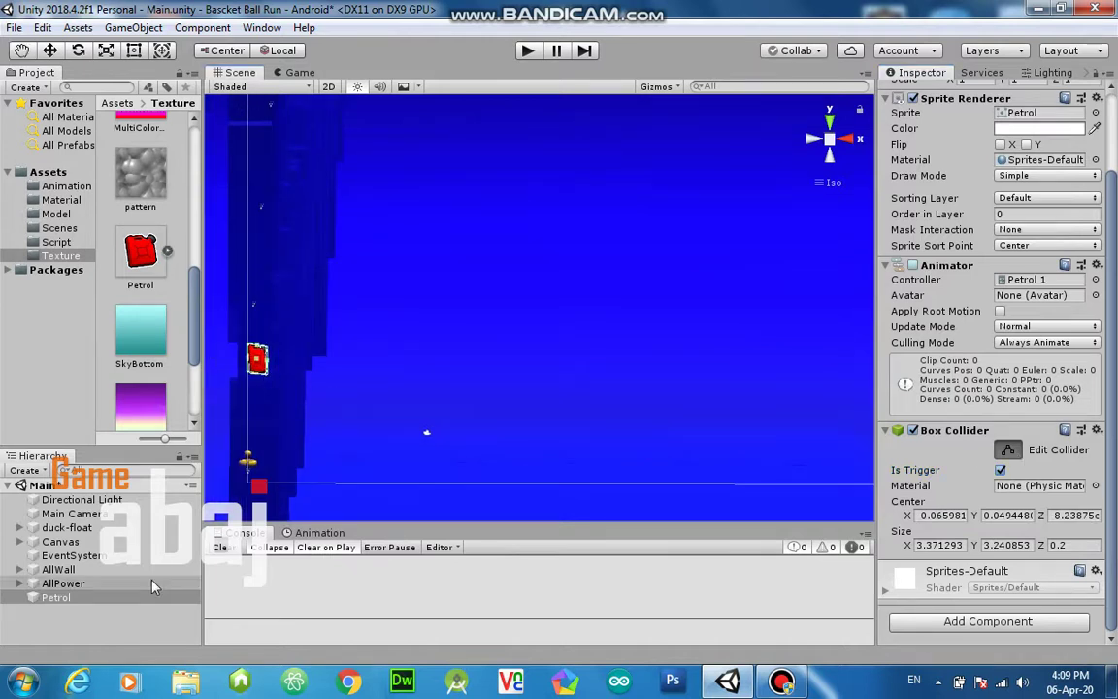
- Create a C# script named Petrol in the Script folder and open it in Visual Studio
click(116, 597)
click(55, 243)
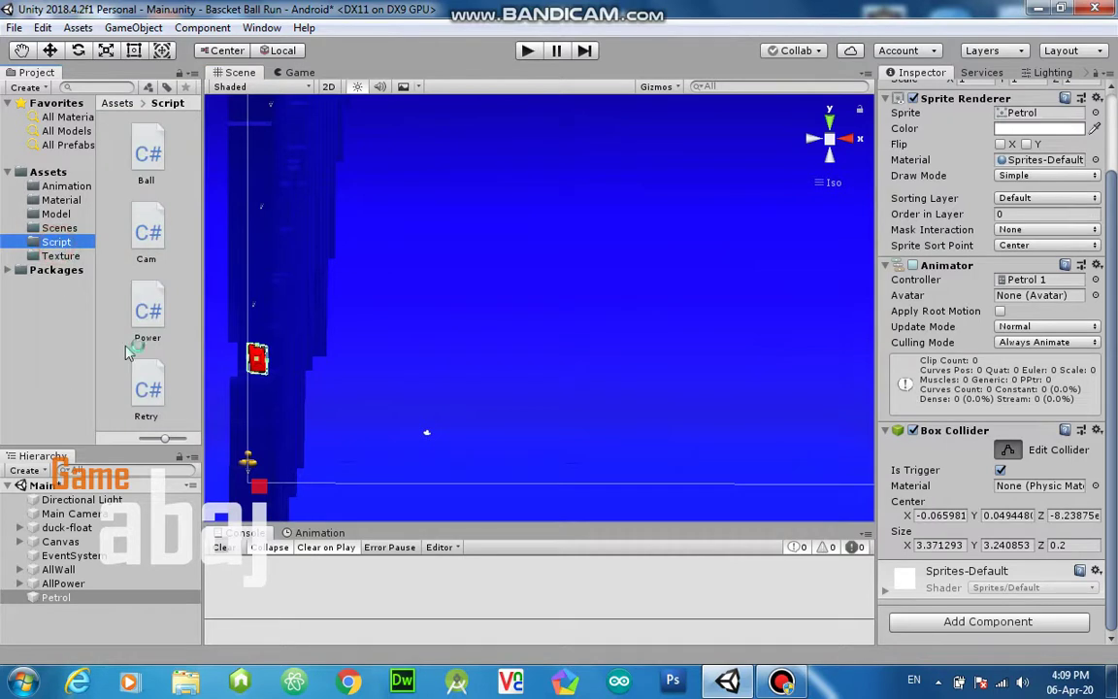
right_click(179, 293)
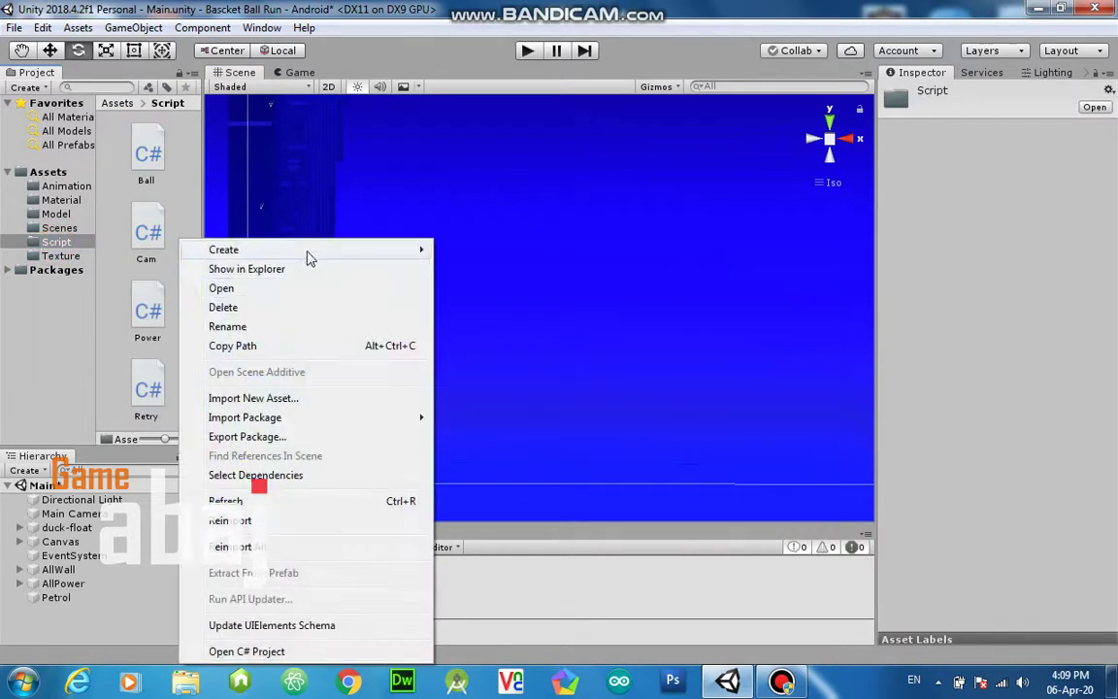
mouse_move(310, 252)
click(513, 60)
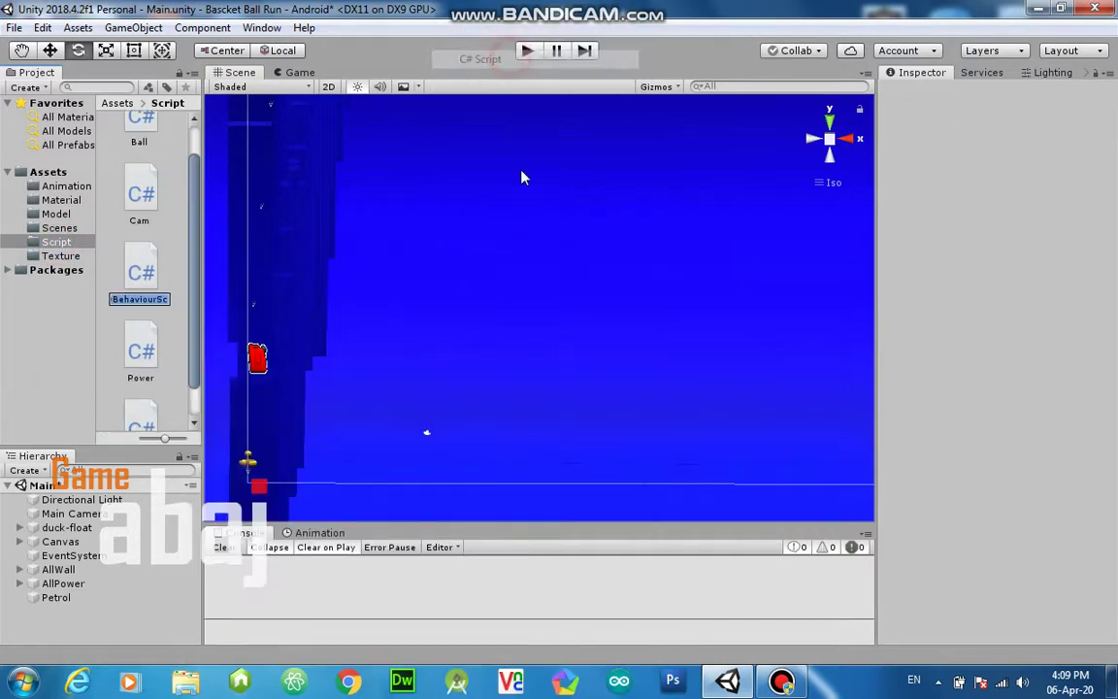
text(Petrol)
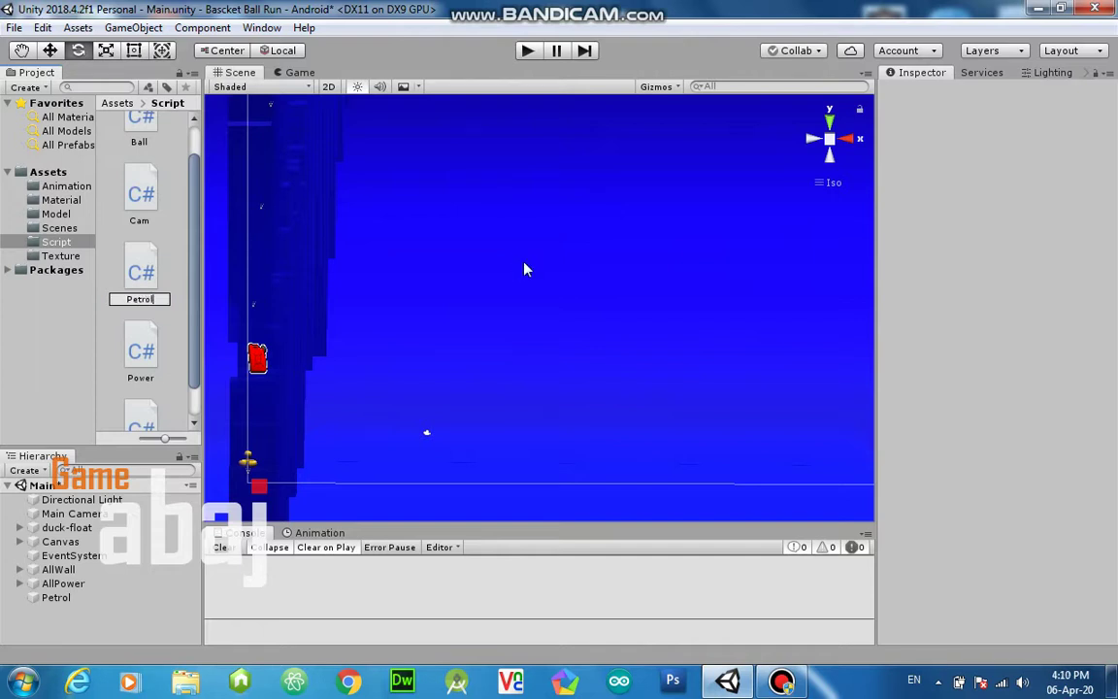
key(Return)
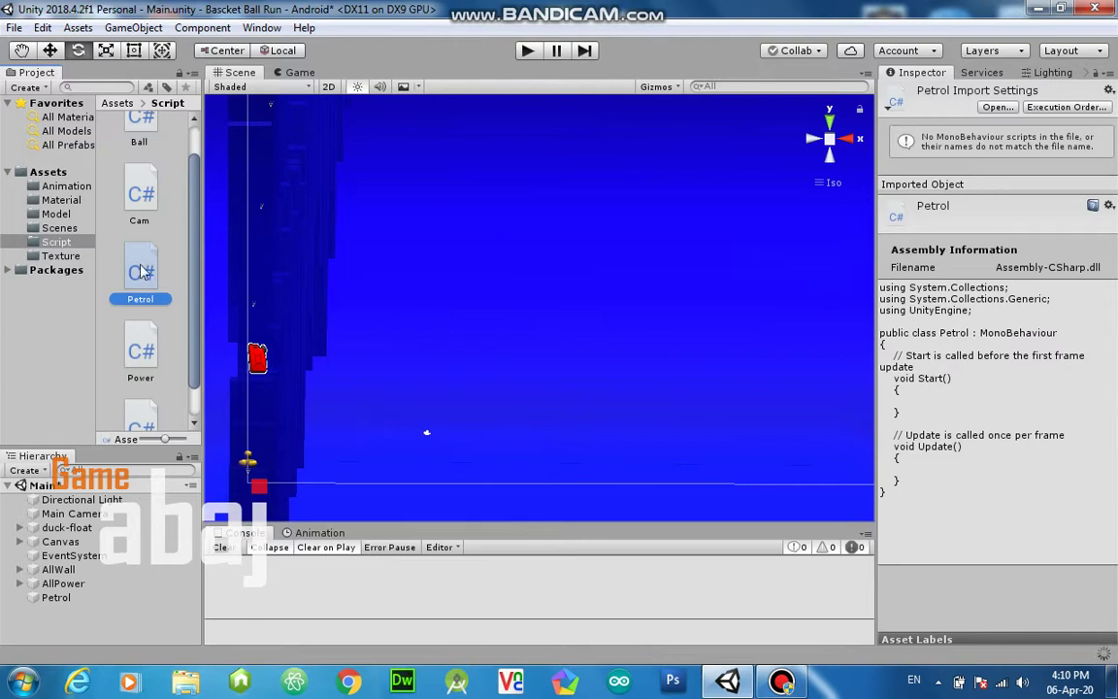
double_click(141, 272)
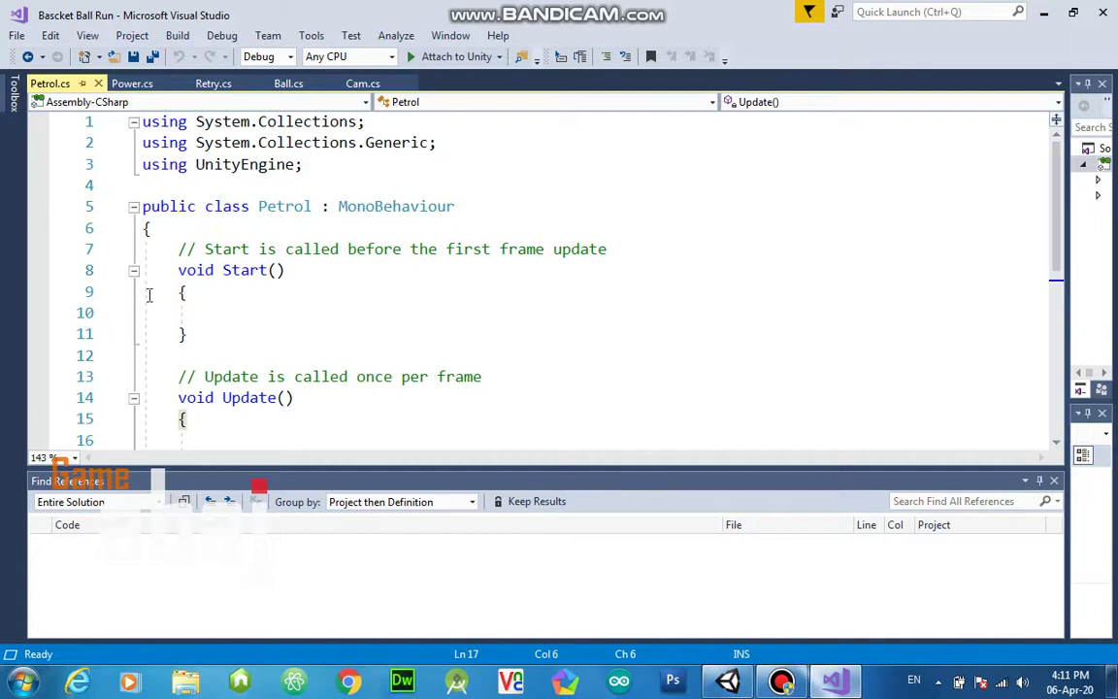
- Replace the default Start and Update methods with an OnTriggerEnter method
click(1054, 481)
drag(170, 243, 231, 458)
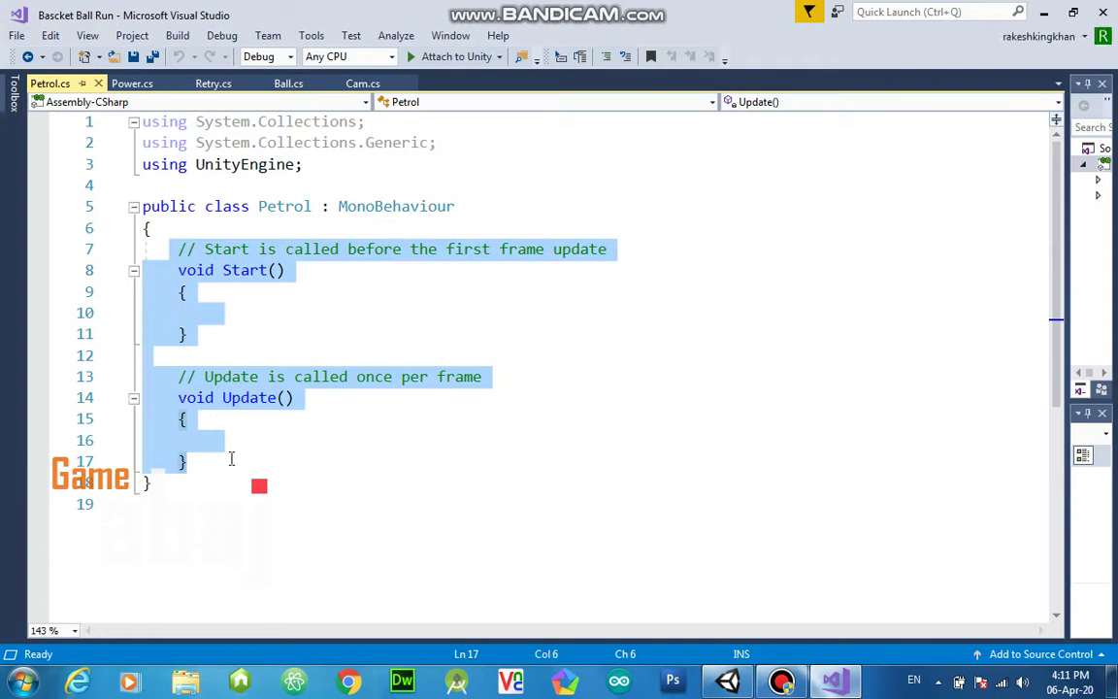
key(Delete)
text(ontr)
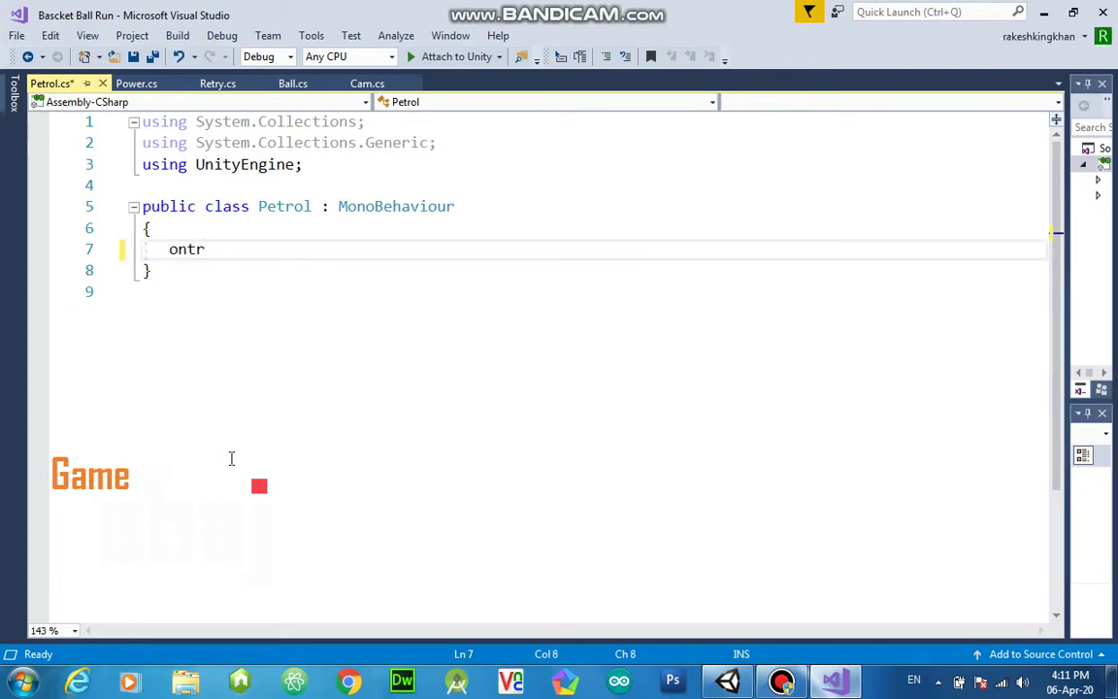
text(i)
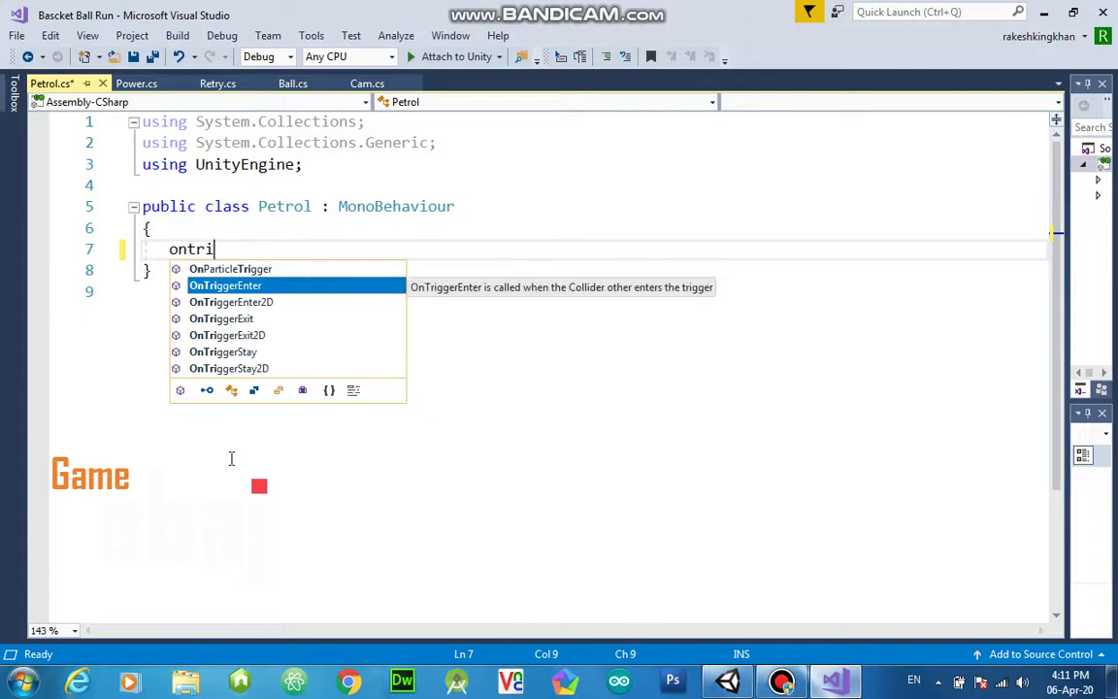
key(Escape)
key(Return)
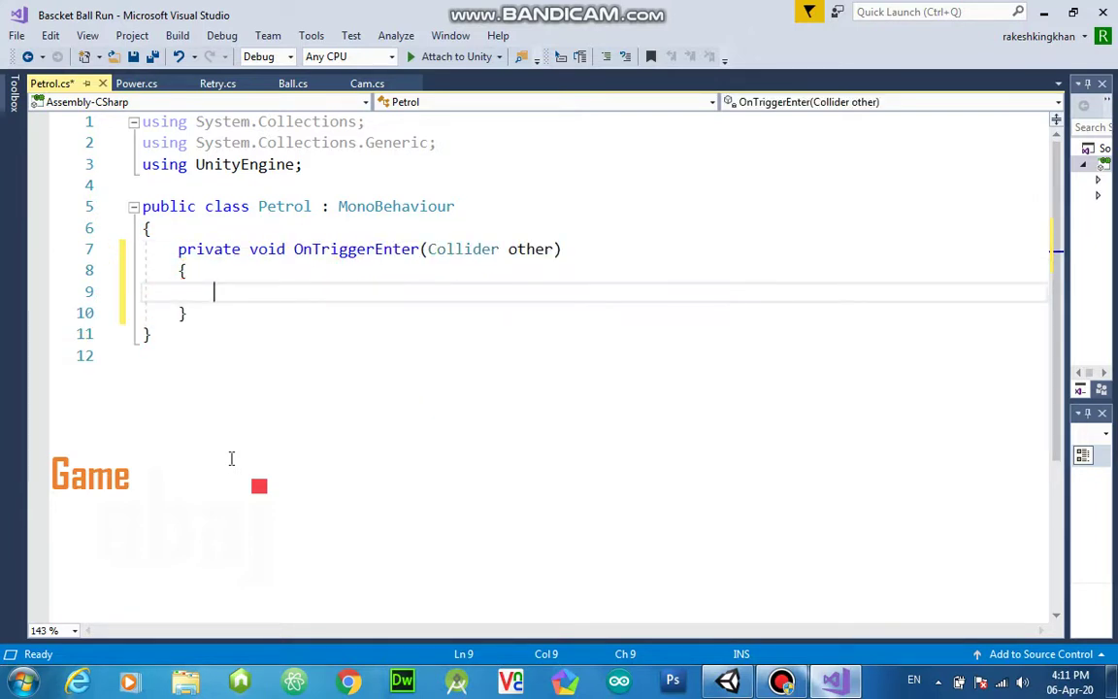
key(ctrl+s)
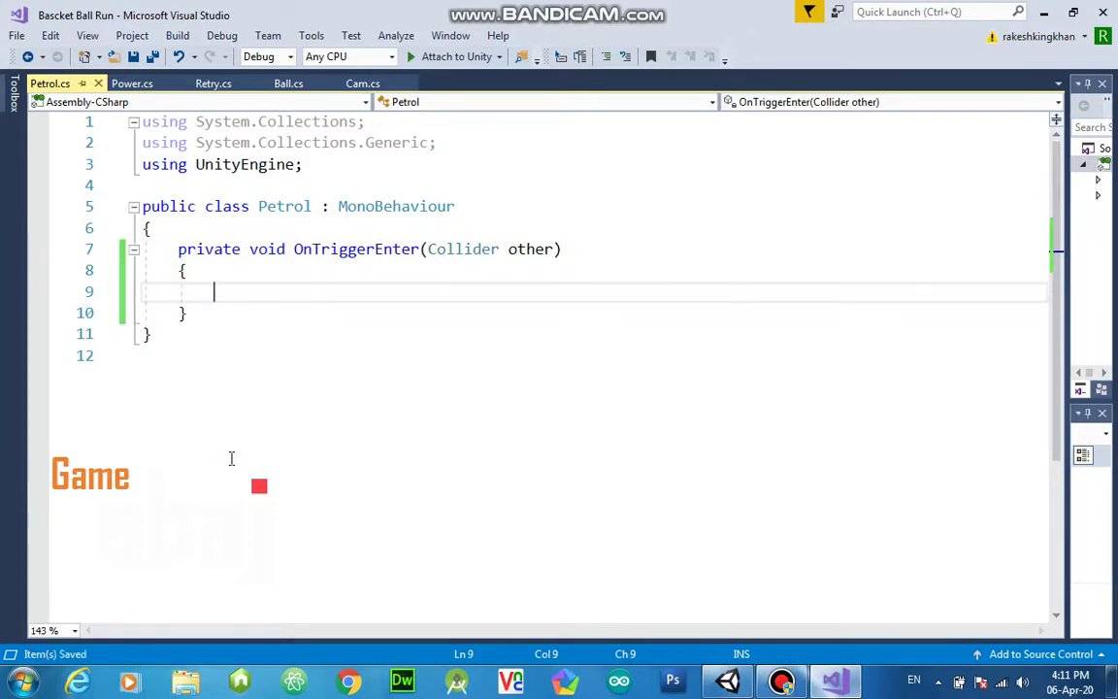
- Add Destroy(gameObject); inside OnTriggerEnter, save, and return to Unity
text(Des)
key(Tab)
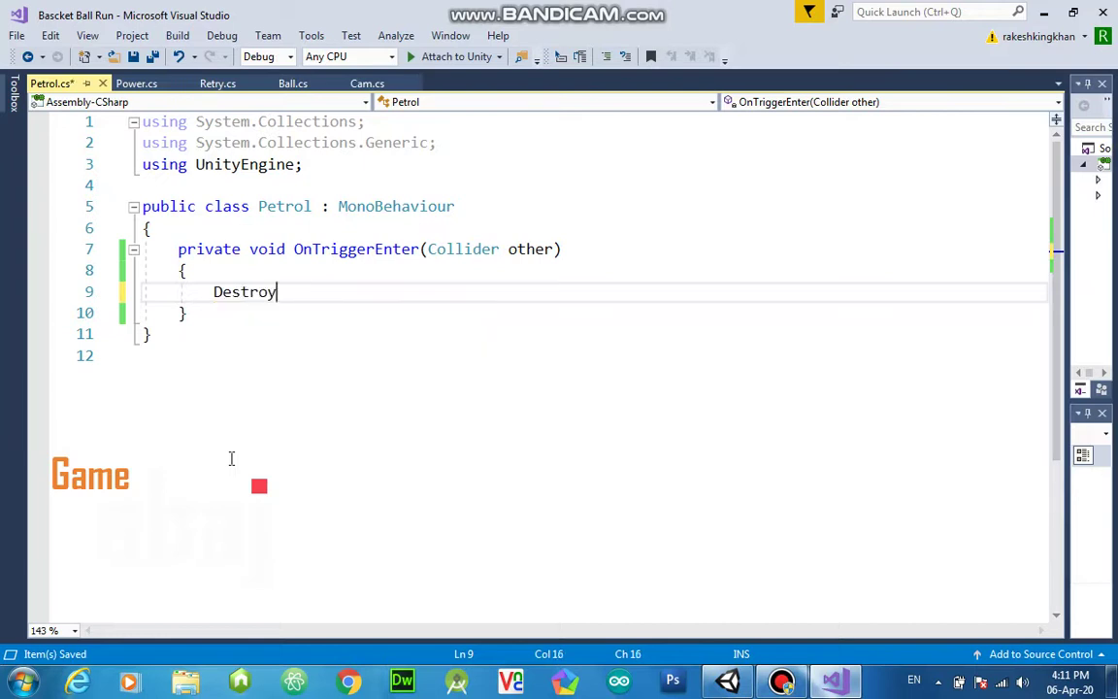
text((gam)
key(Tab)
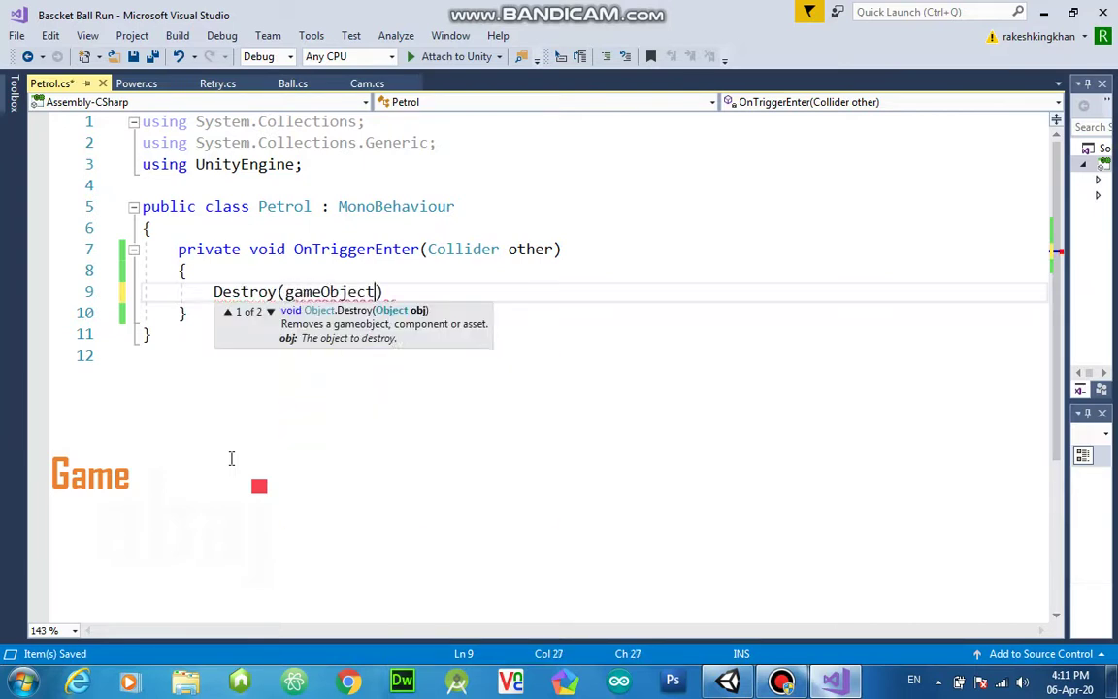
text();)
key(ctrl+s)
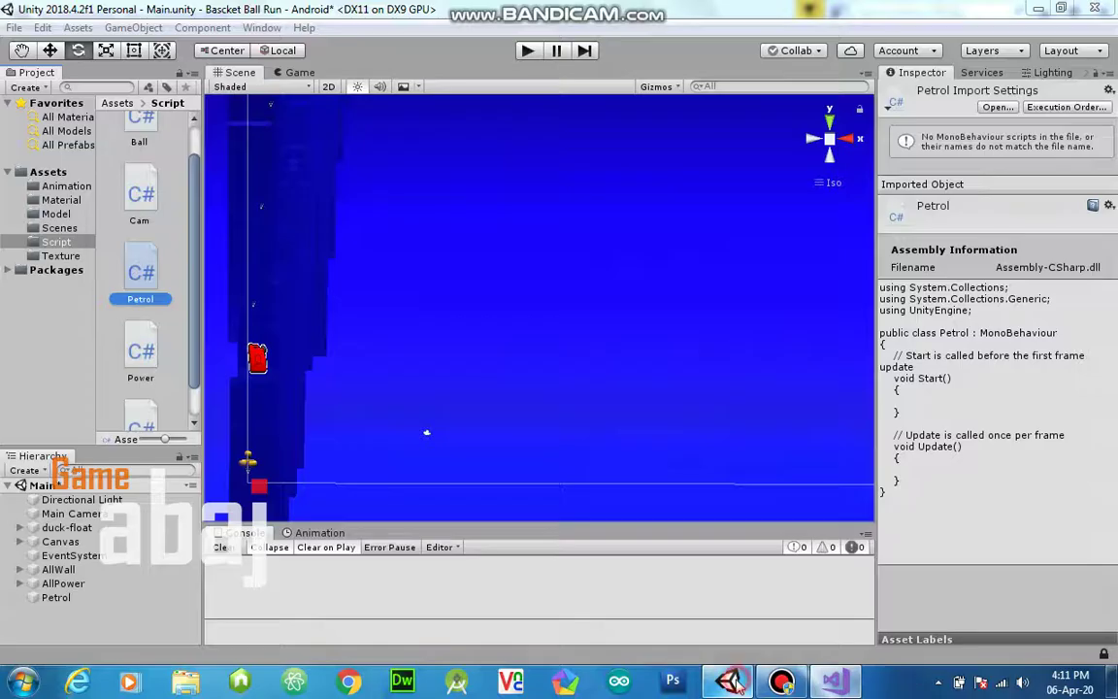
click(728, 680)
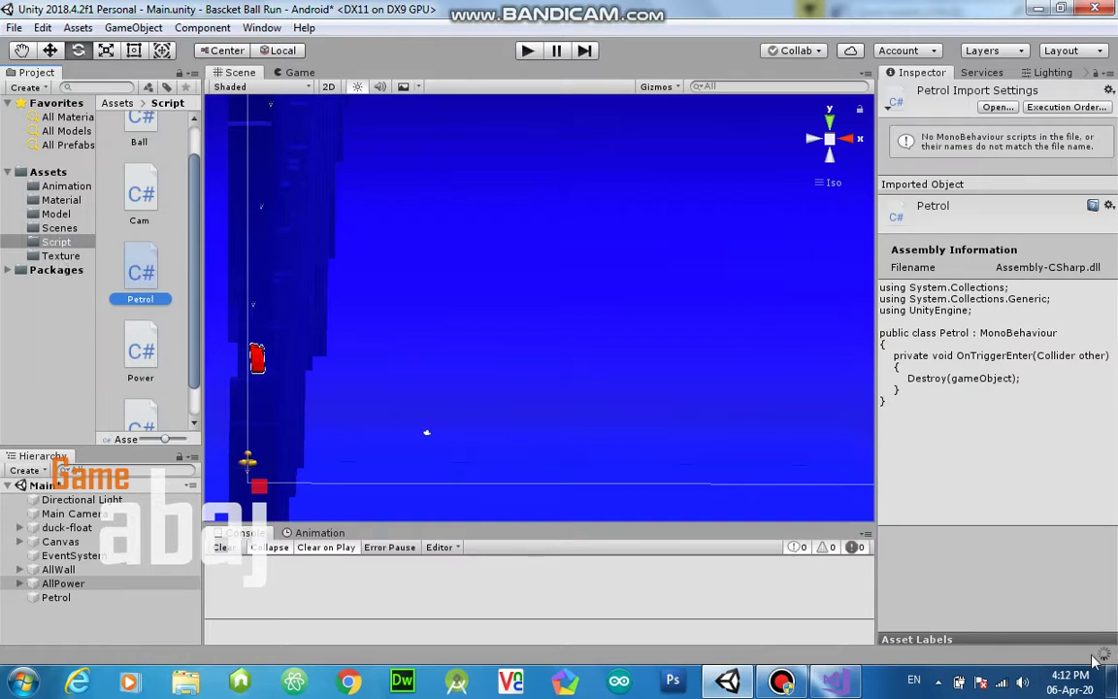
- Attach the Petrol script to the Petrol object beside its trigger Box Collider
click(80, 597)
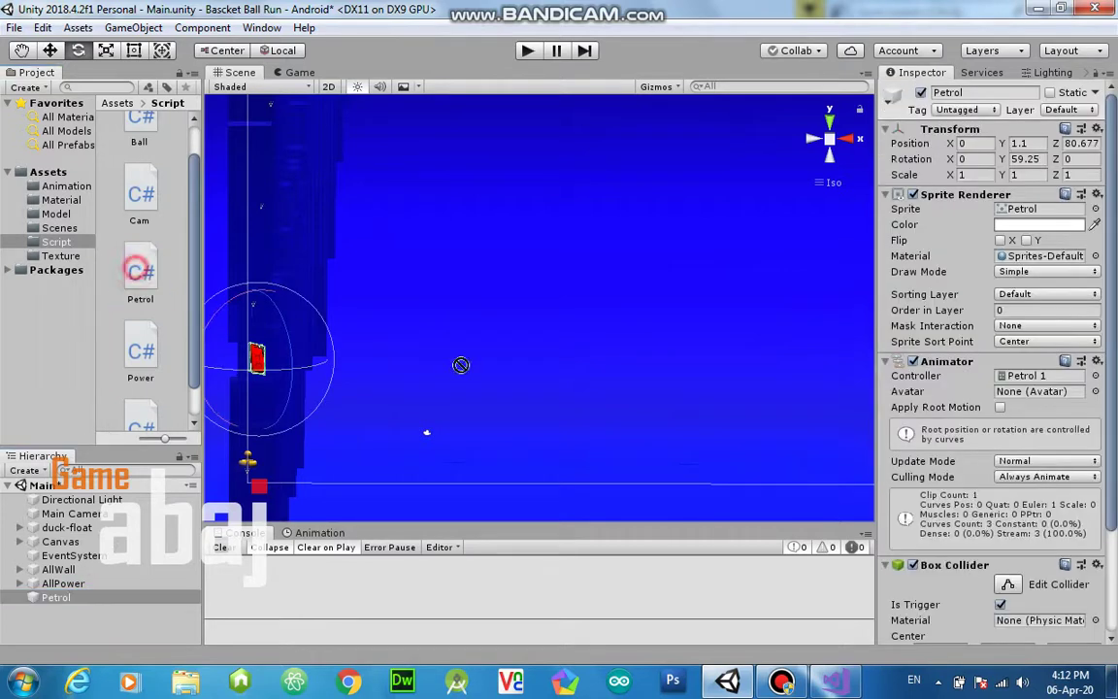
scroll(986, 645, down, 1)
scroll(986, 642, down, 1)
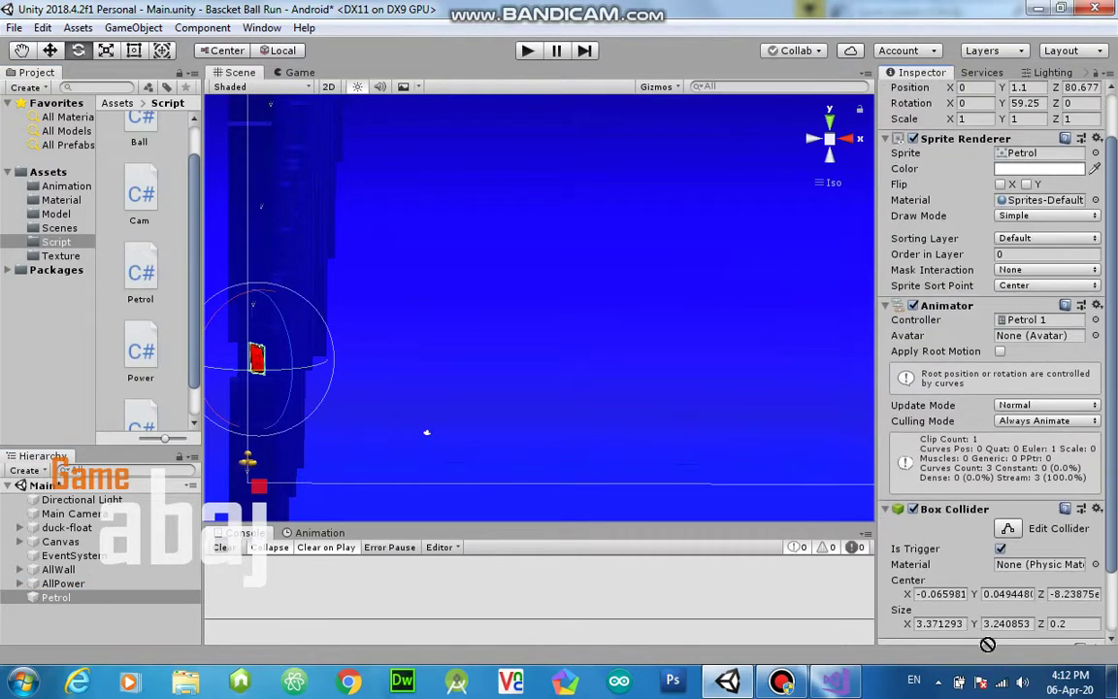
scroll(986, 642, down, 1)
scroll(986, 642, down, 1)
drag(986, 573, 984, 568)
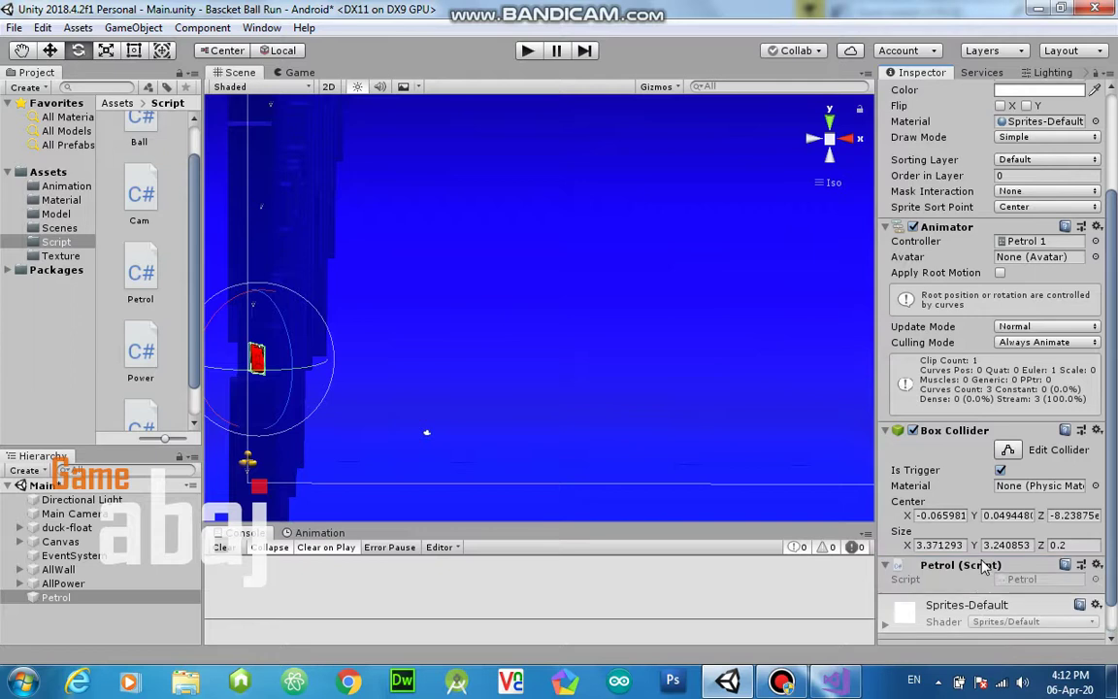
- Play-test the game, flying the duck into the petrol can to collect it, then stop
click(529, 51)
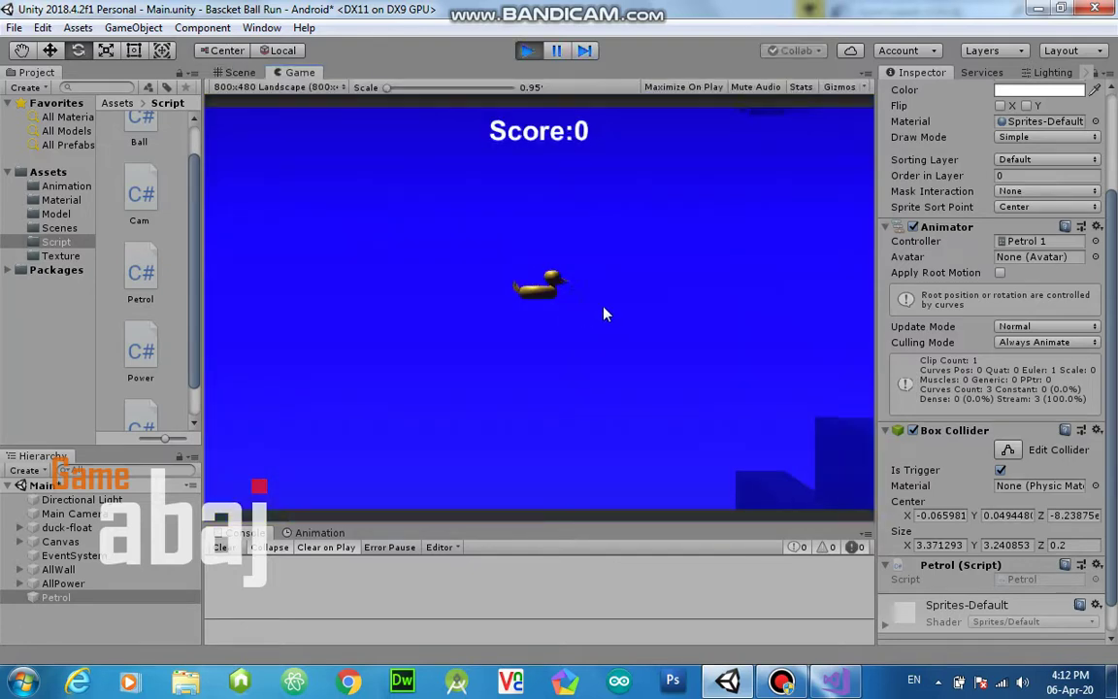
click(606, 309)
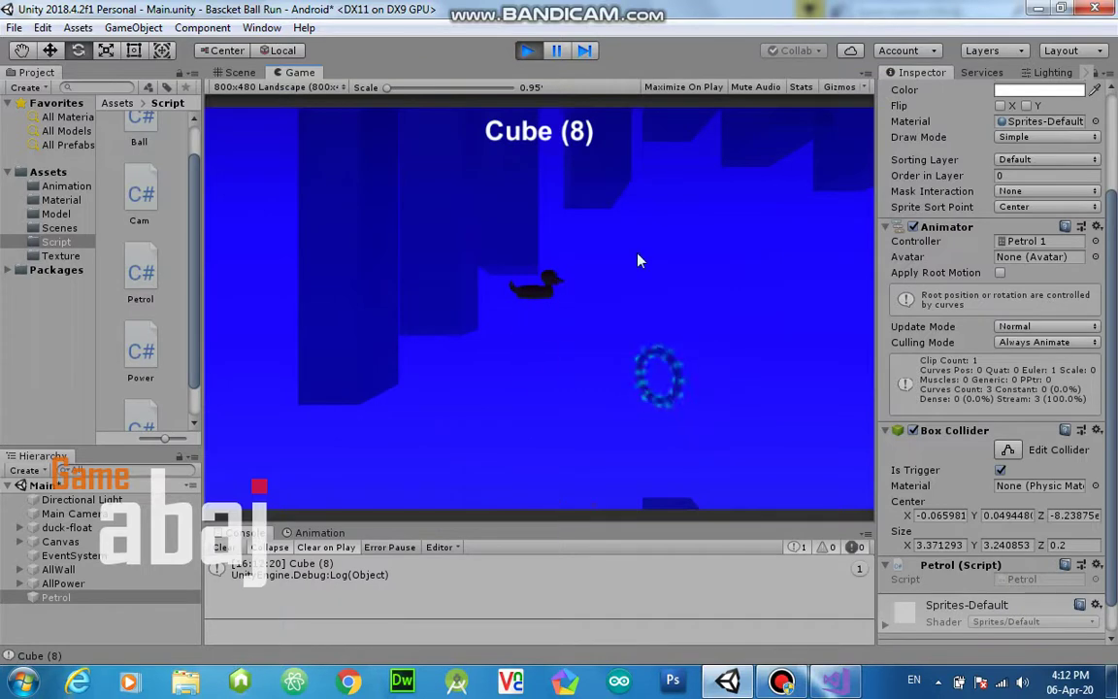
click(568, 309)
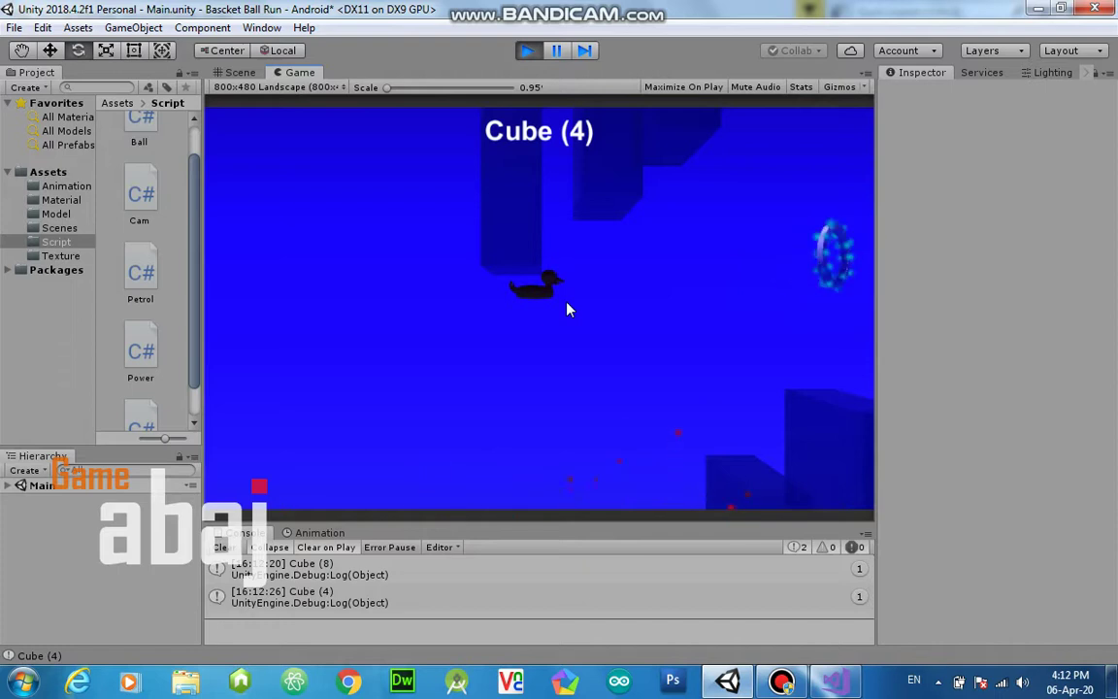
click(564, 310)
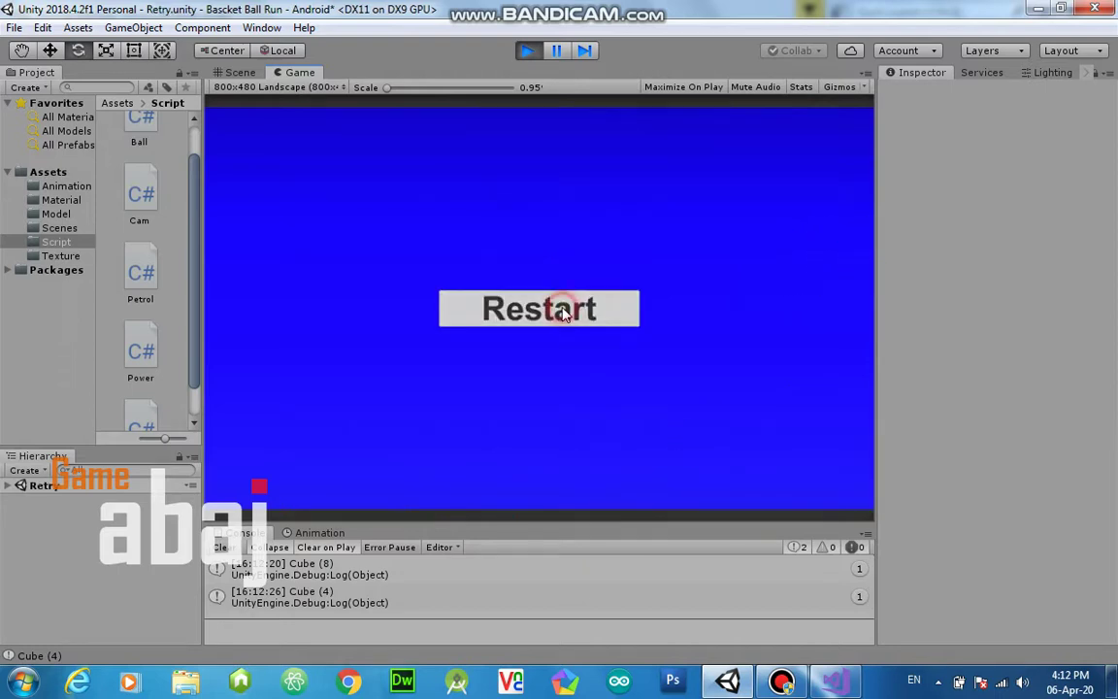
click(564, 313)
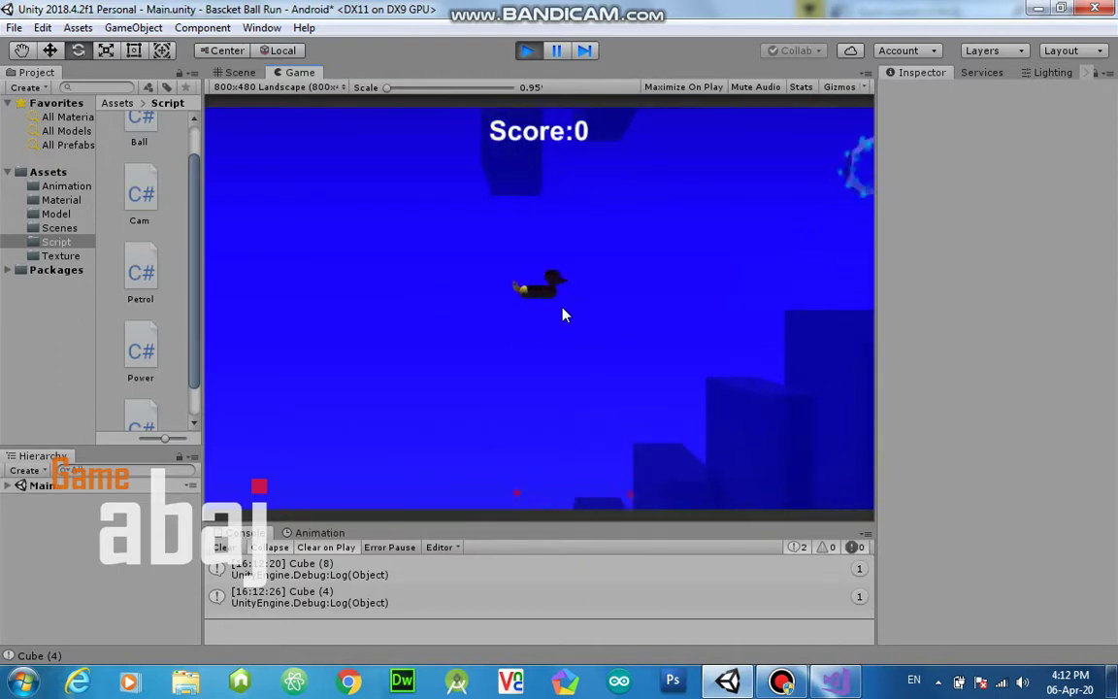
click(564, 314)
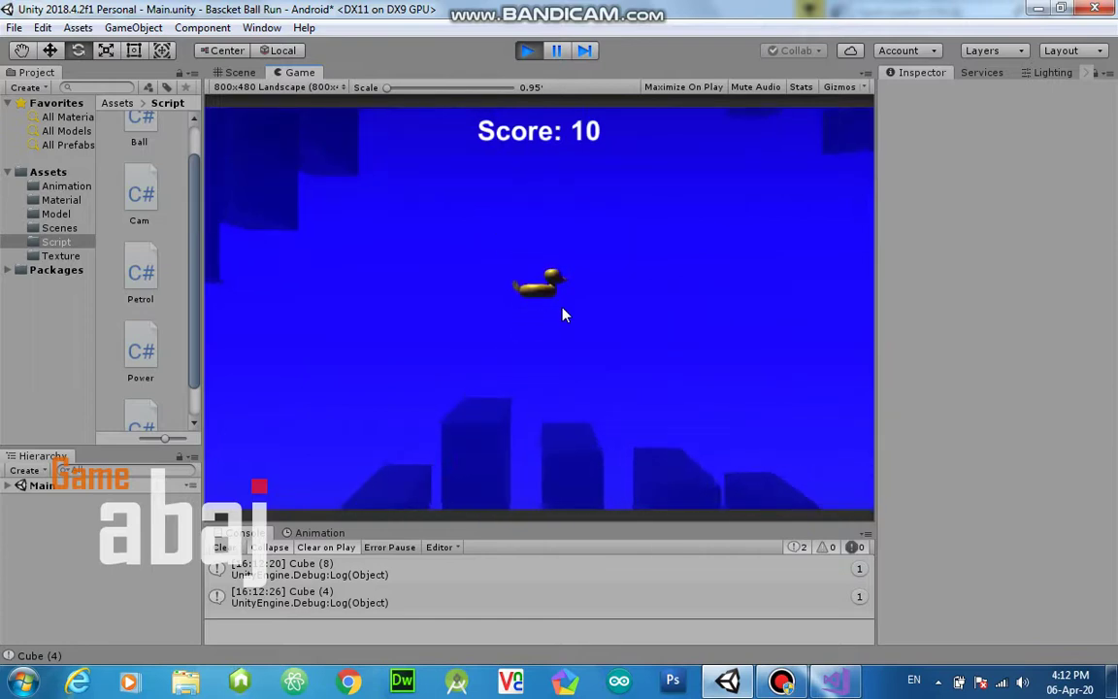
click(563, 314)
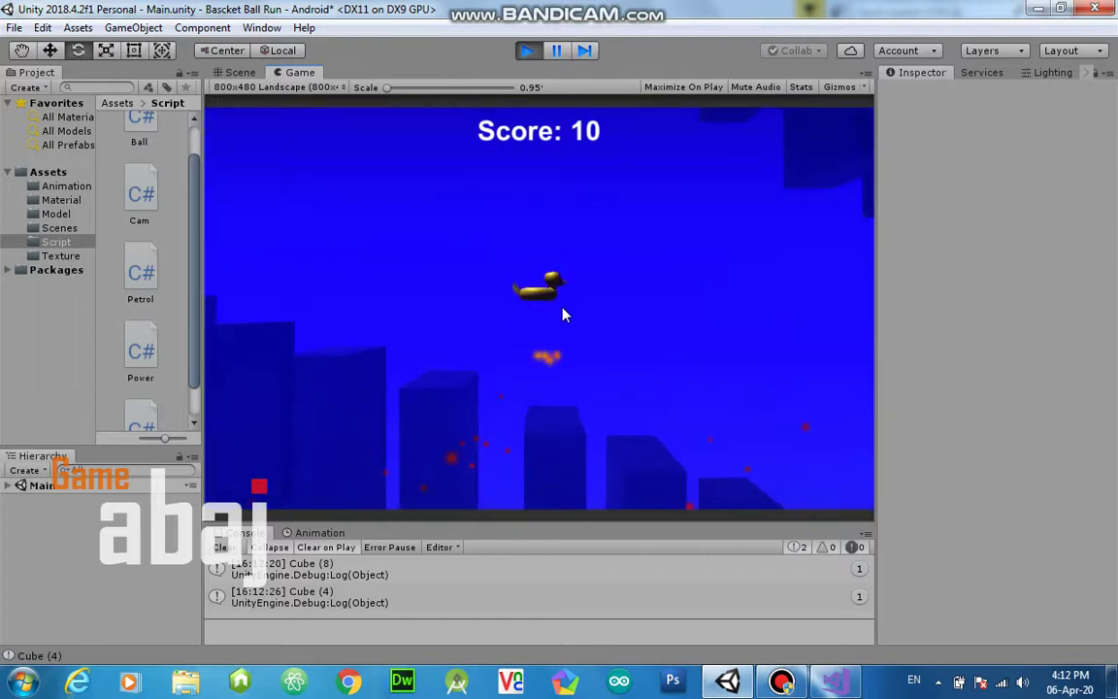
click(564, 314)
click(563, 314)
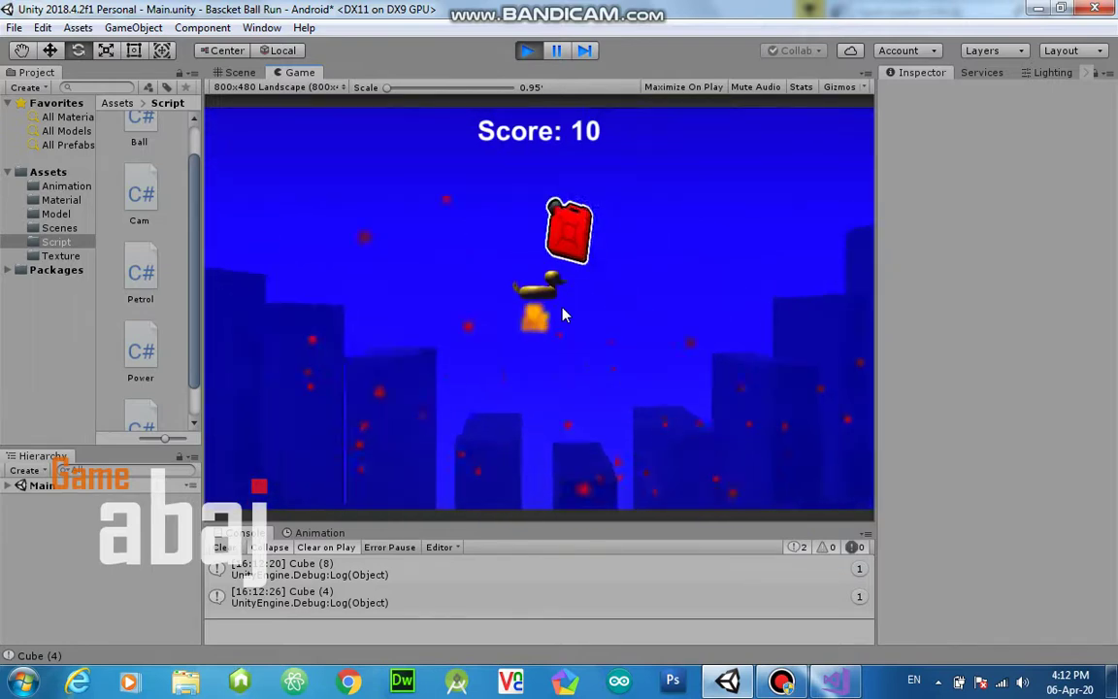
click(564, 313)
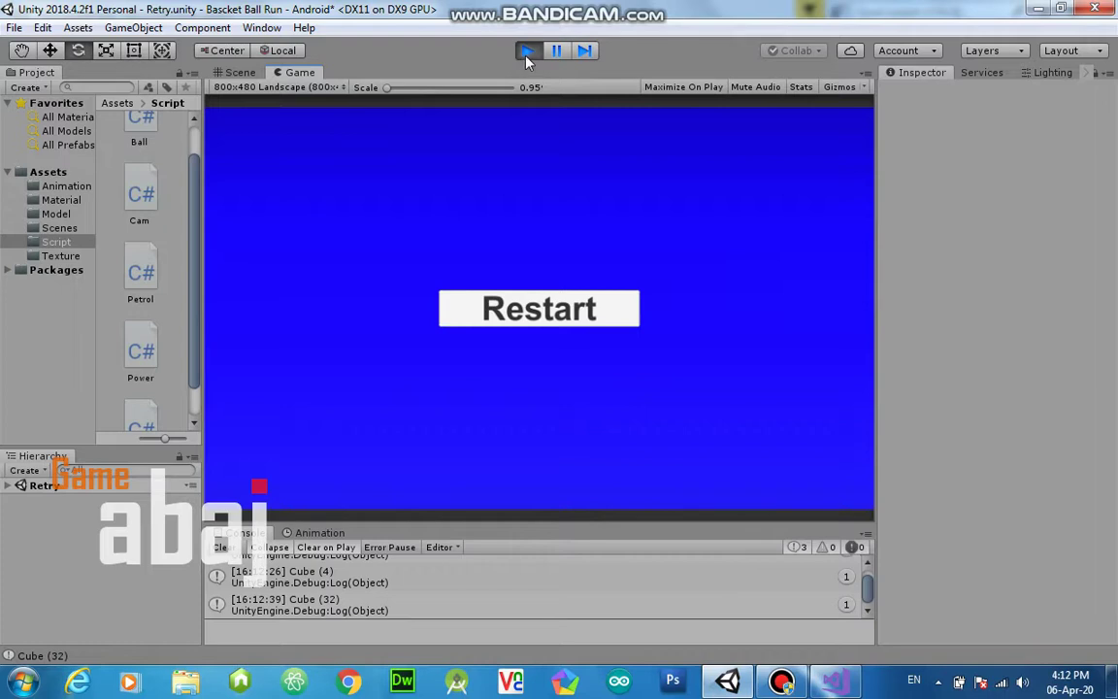
click(526, 52)
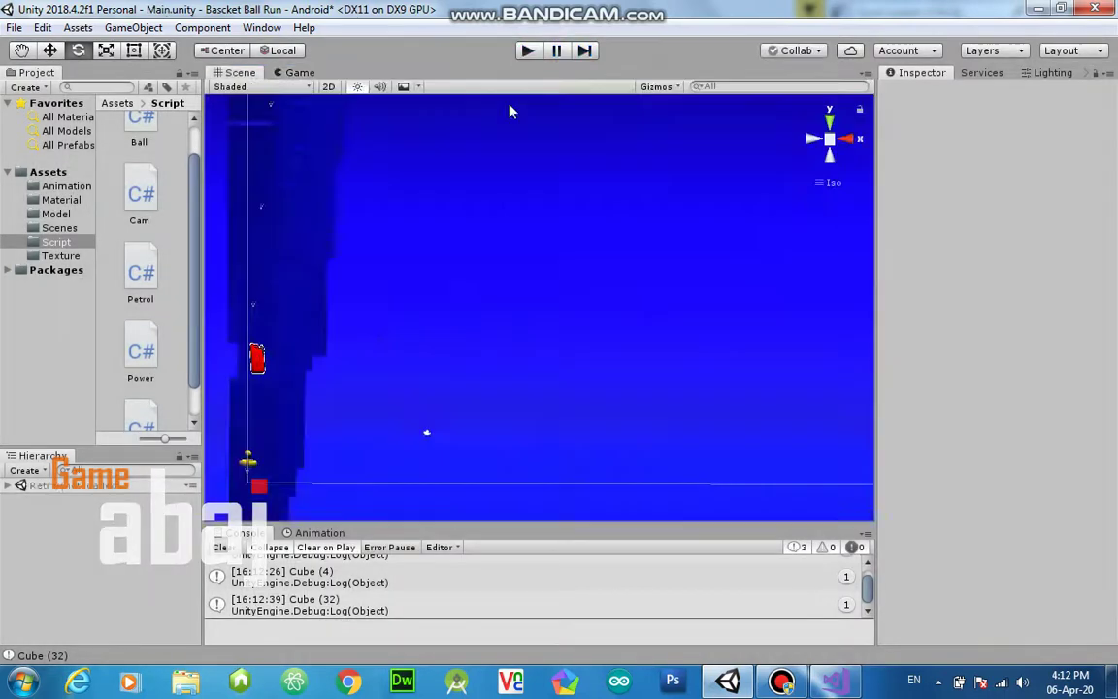
- Turn the scene to face the can and preview the Petrol rotation clip up to 1:00
mouse_move(301, 162)
alt+mouse_down()
mouse_move(633, 345)
mouse_move(621, 349)
alt+mouse_up()
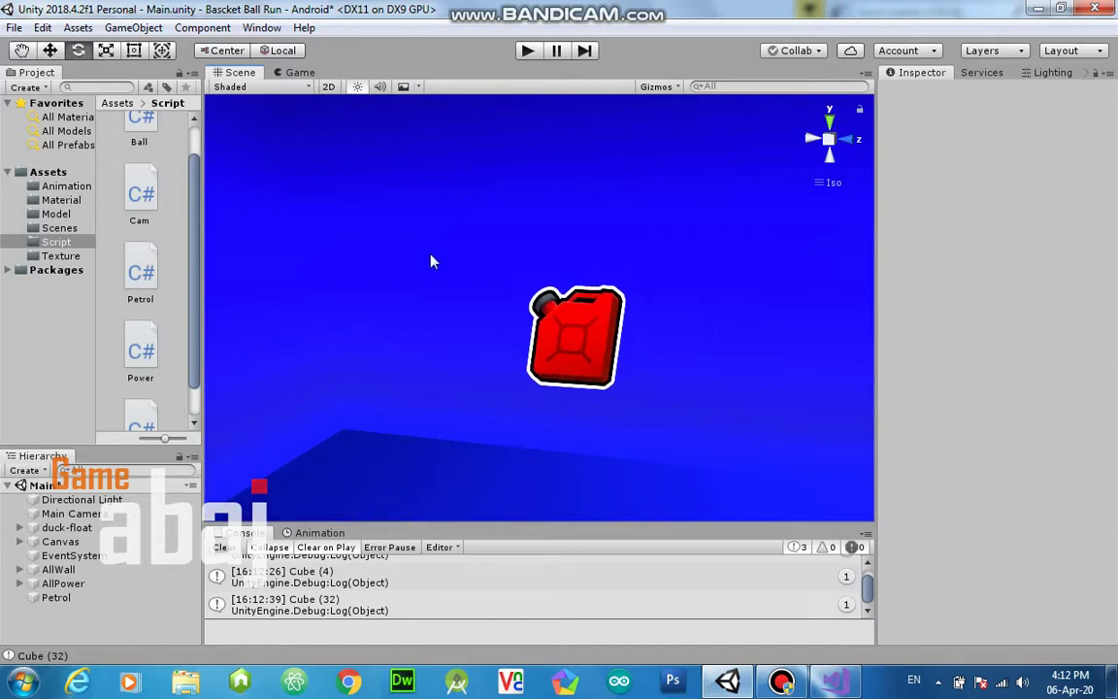
click(312, 533)
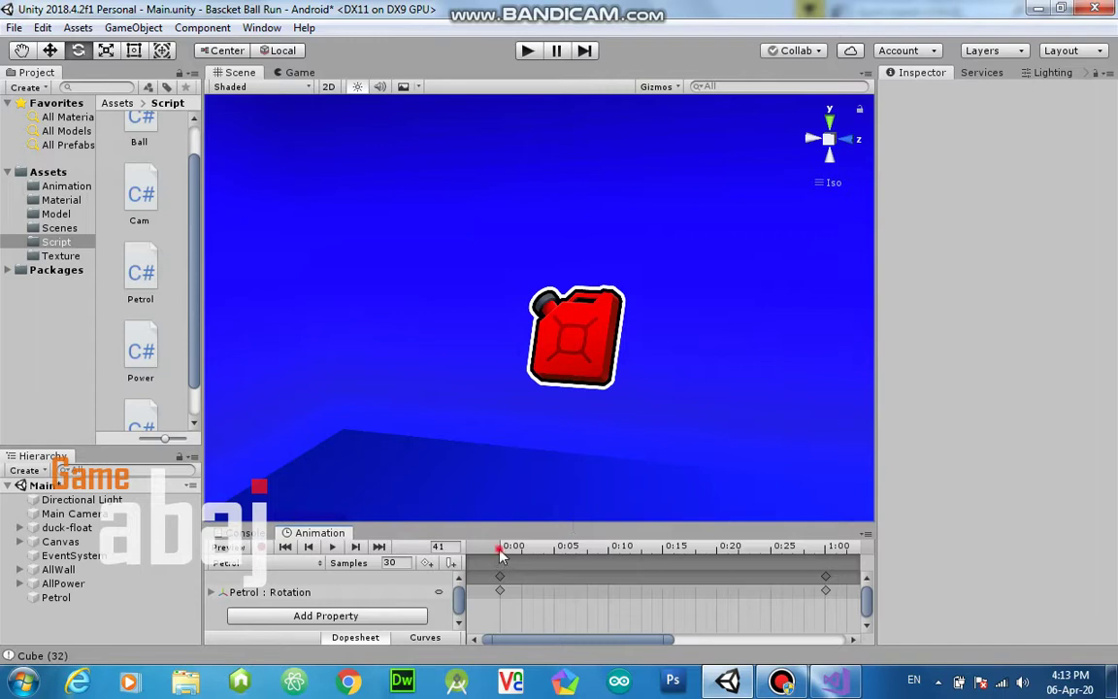
drag(501, 555, 837, 562)
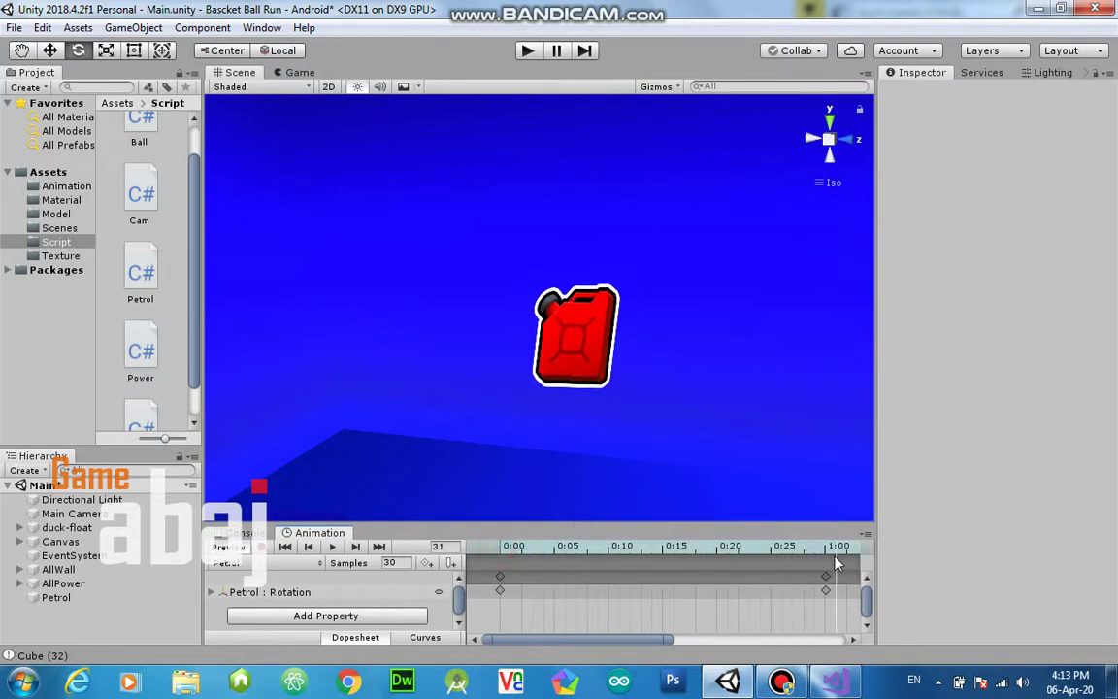
scroll(766, 594, down, 5)
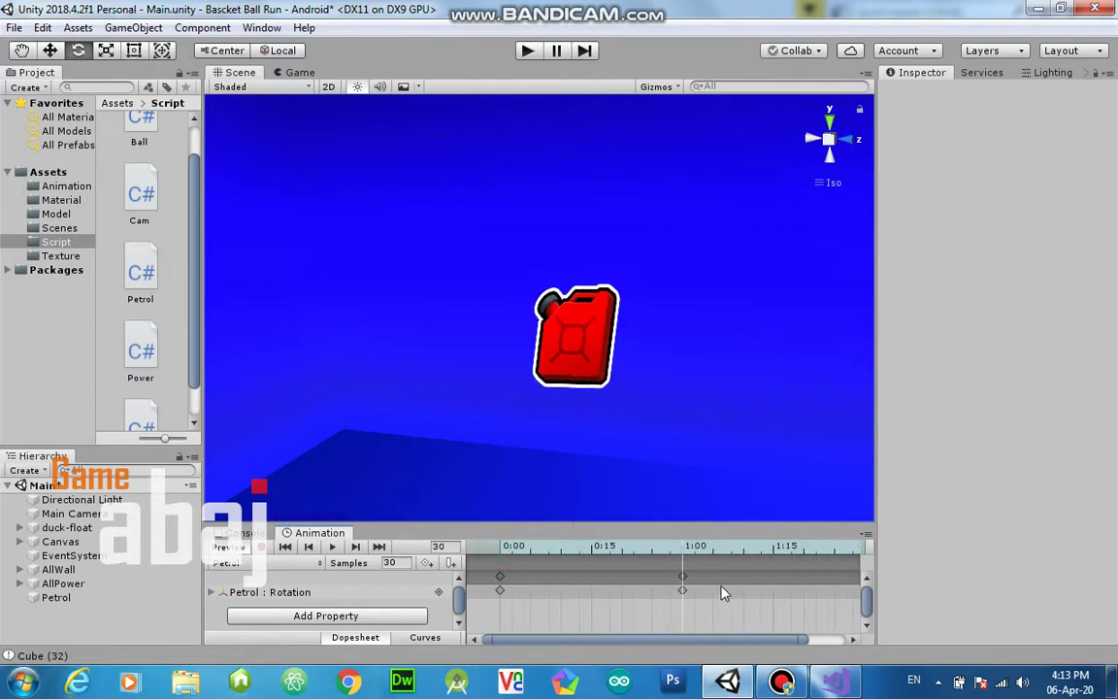
scroll(723, 592, down, 2)
- Scrub the rotation through the 2:00 key, return to 1:00, and select Petrol
drag(682, 552, 798, 546)
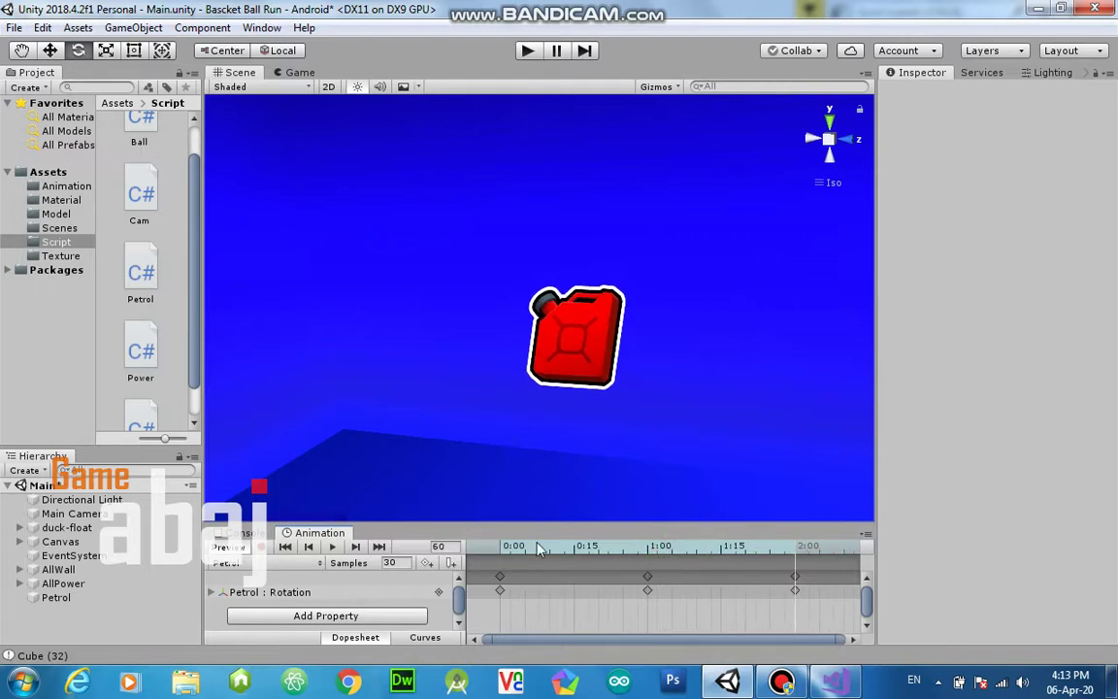
click(647, 549)
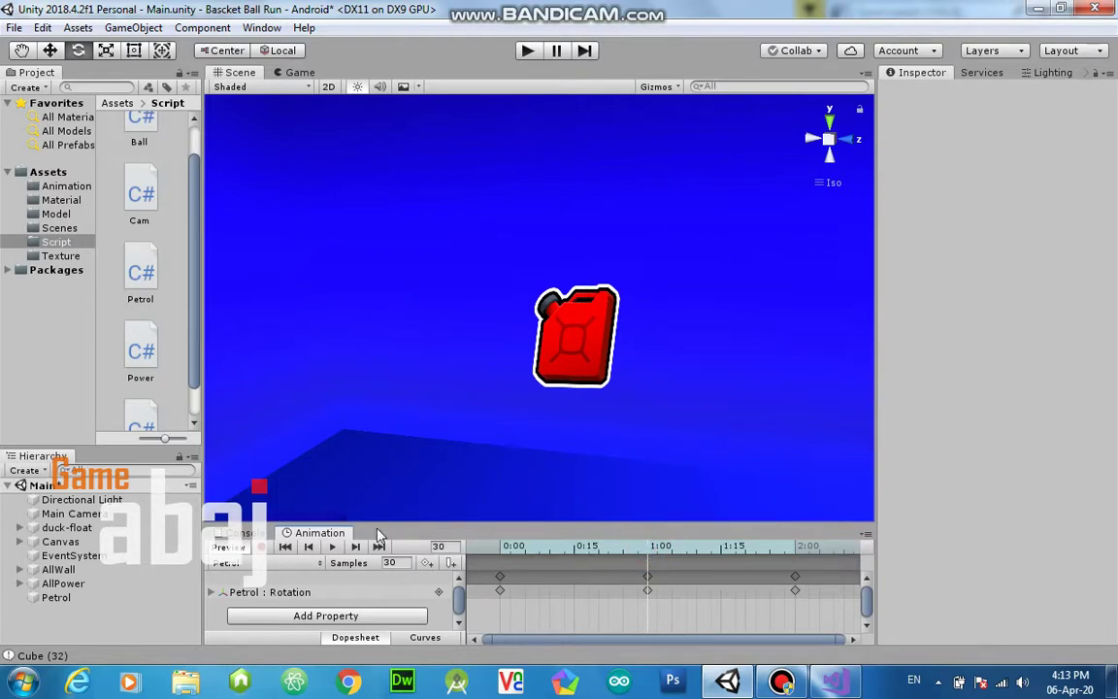
click(43, 597)
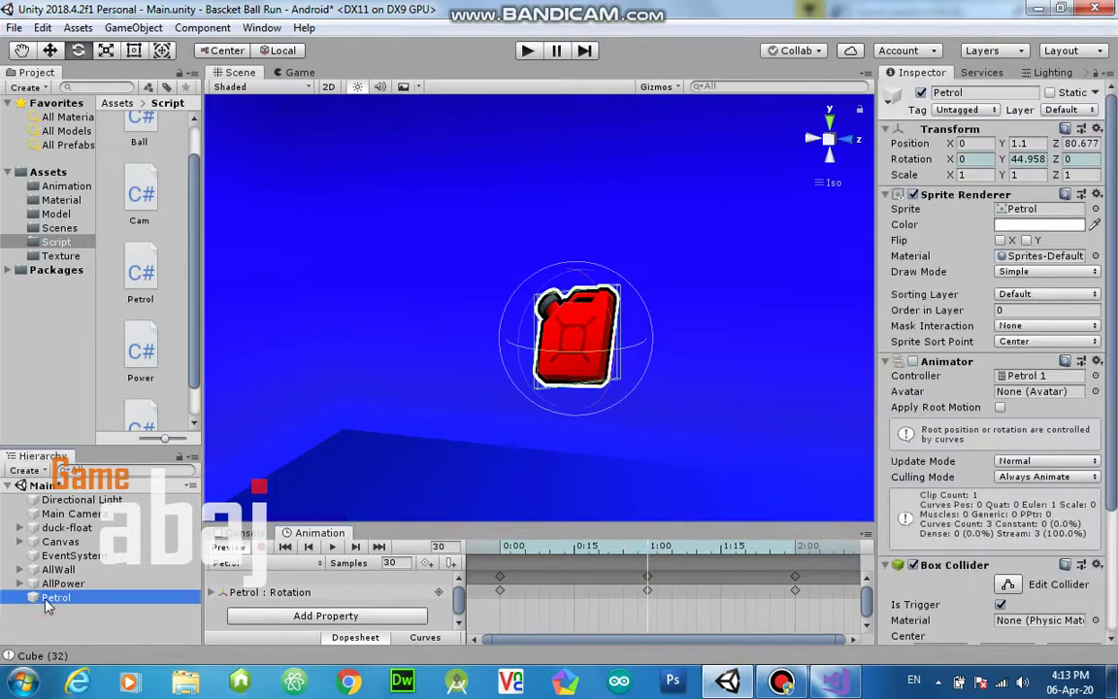
- Record a new can rotation at the 1:00 key, stop recording, and start Play mode
click(260, 547)
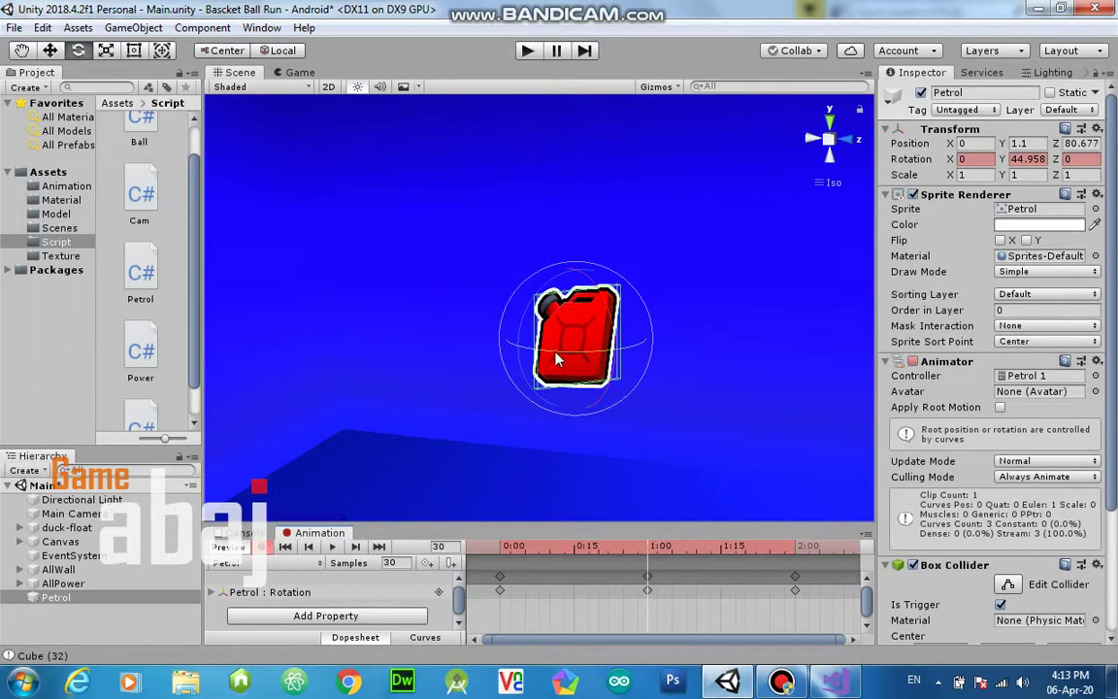
click(539, 550)
drag(559, 553, 653, 549)
mouse_move(581, 355)
mouse_down()
mouse_move(553, 370)
mouse_move(462, 359)
mouse_up()
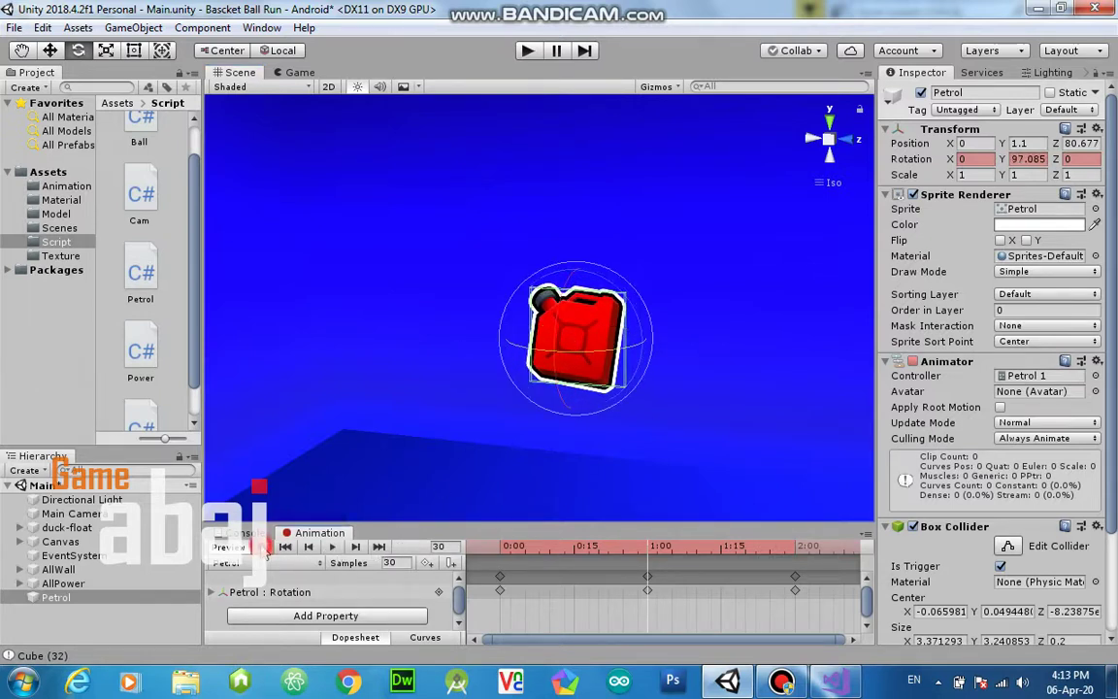
click(333, 547)
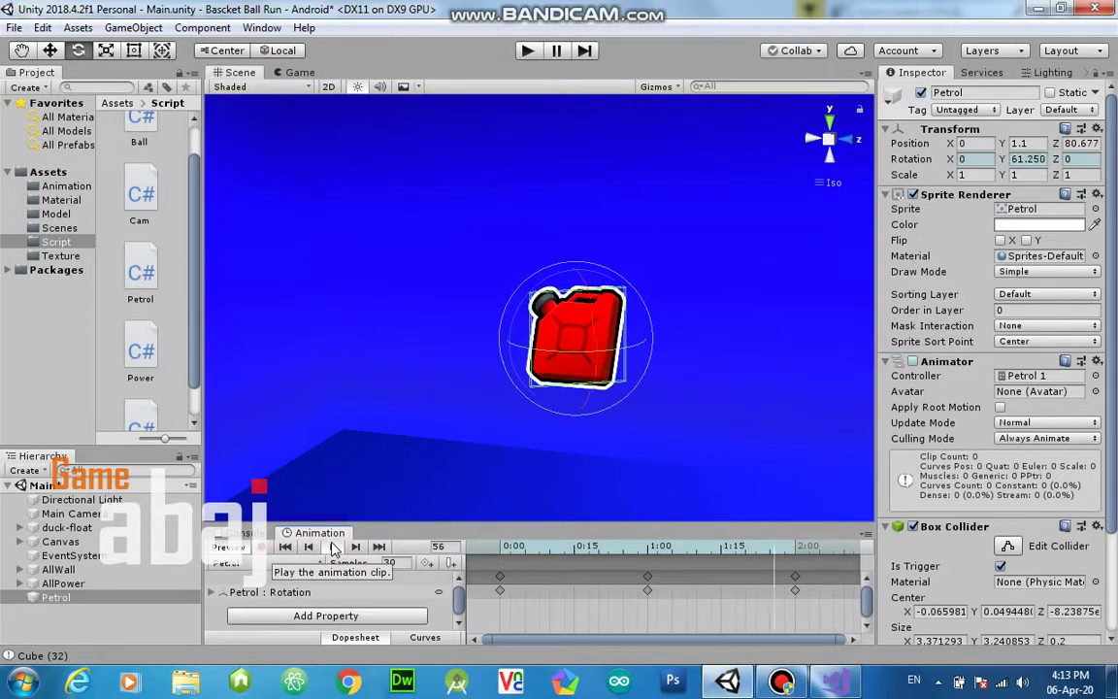
click(527, 51)
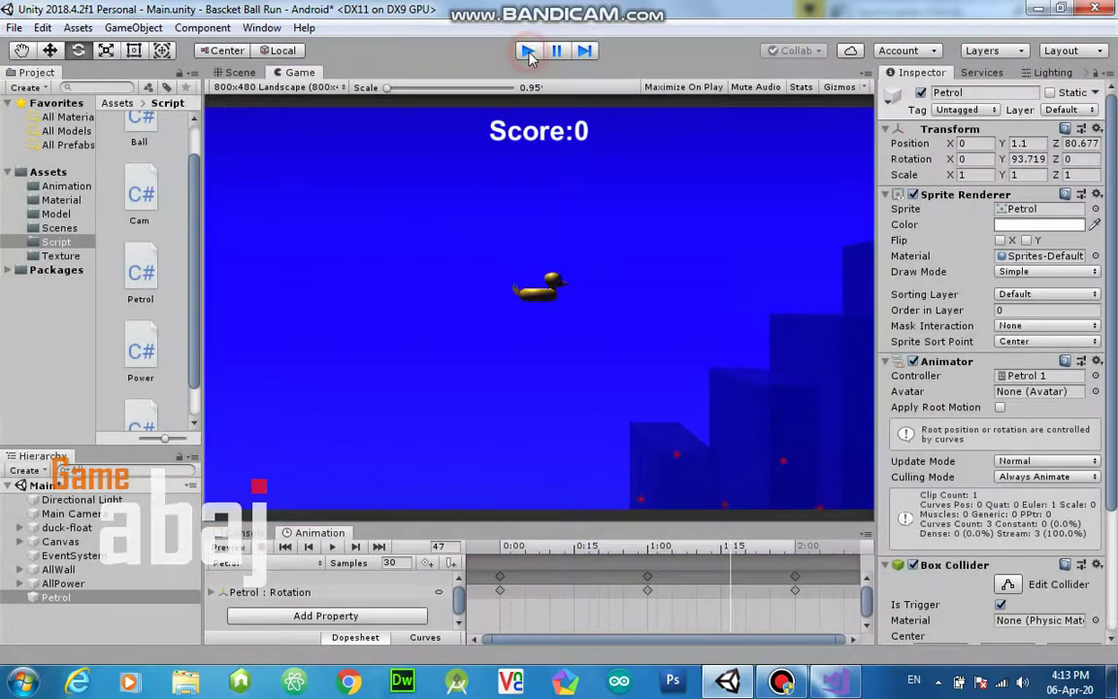
- Stop play, scale Petrol uniformly down to 0.6735, and start a new game test
click(527, 51)
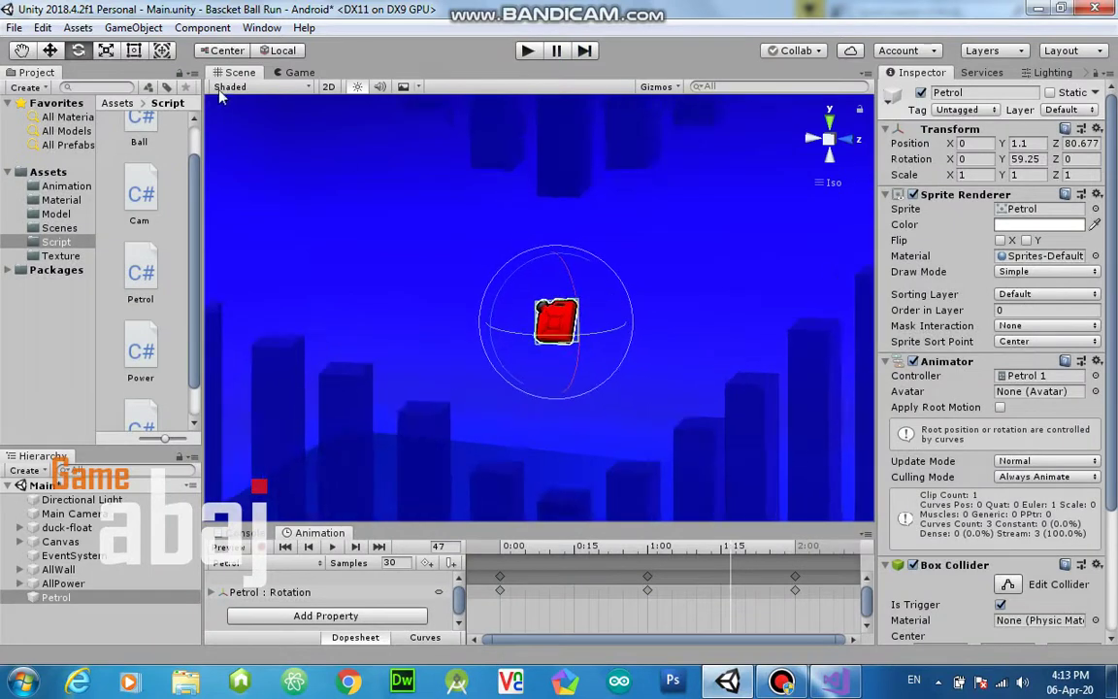
click(107, 54)
drag(556, 329, 559, 359)
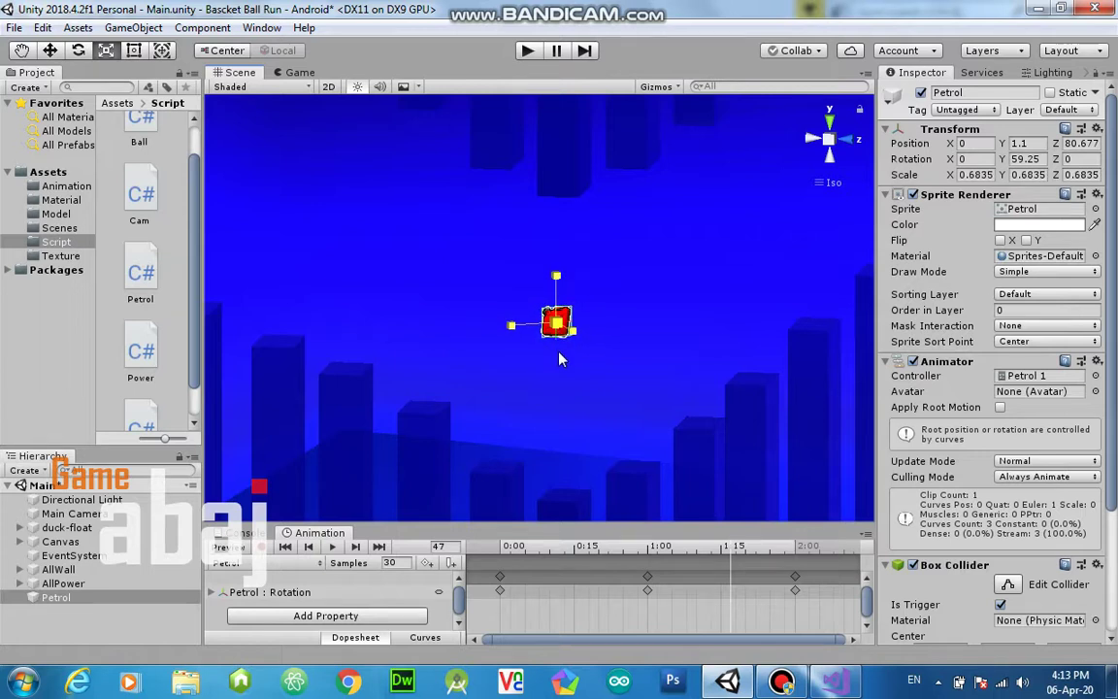
drag(559, 359, 562, 361)
click(527, 51)
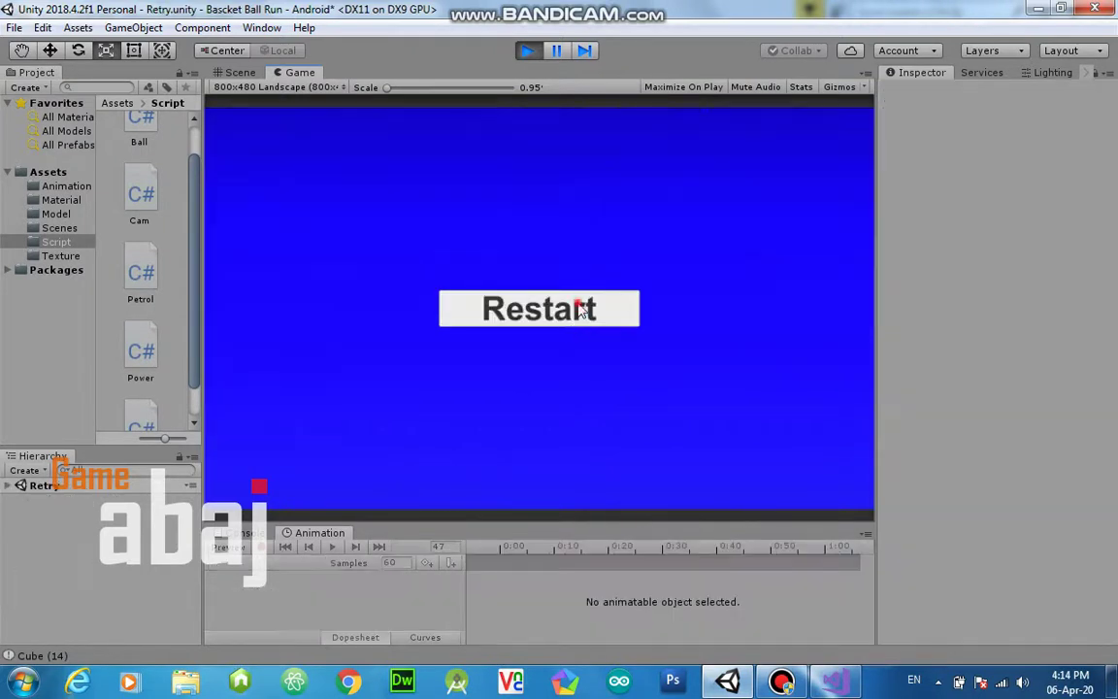
- Restart the game after game over, play to Score 10, then exit Play mode
click(578, 310)
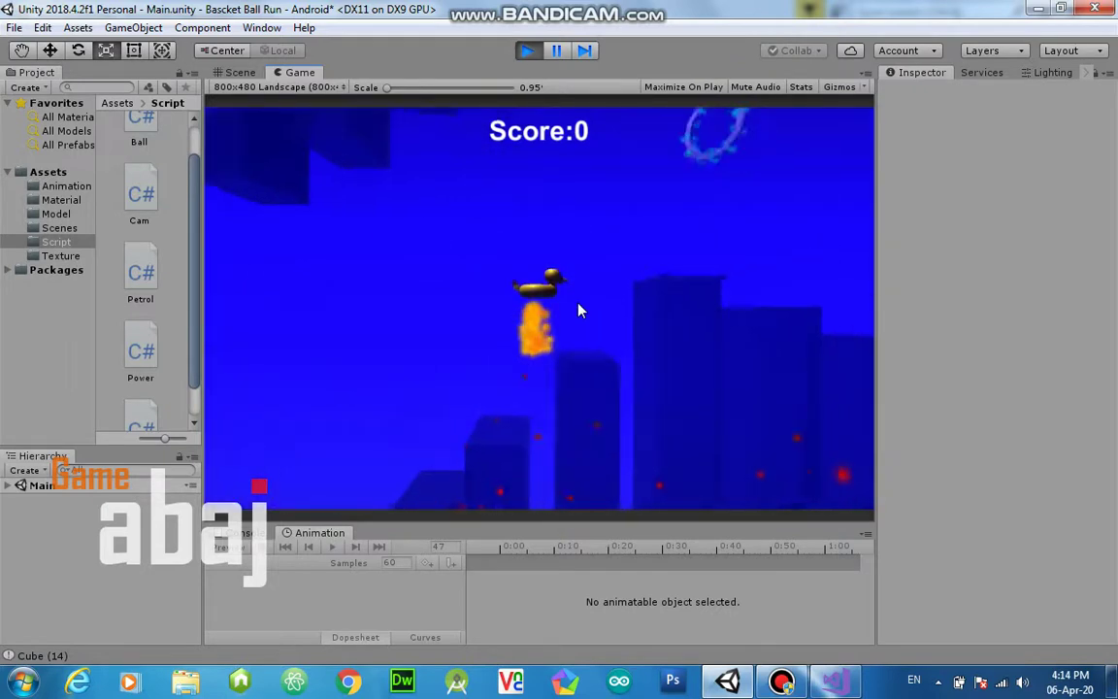
click(527, 51)
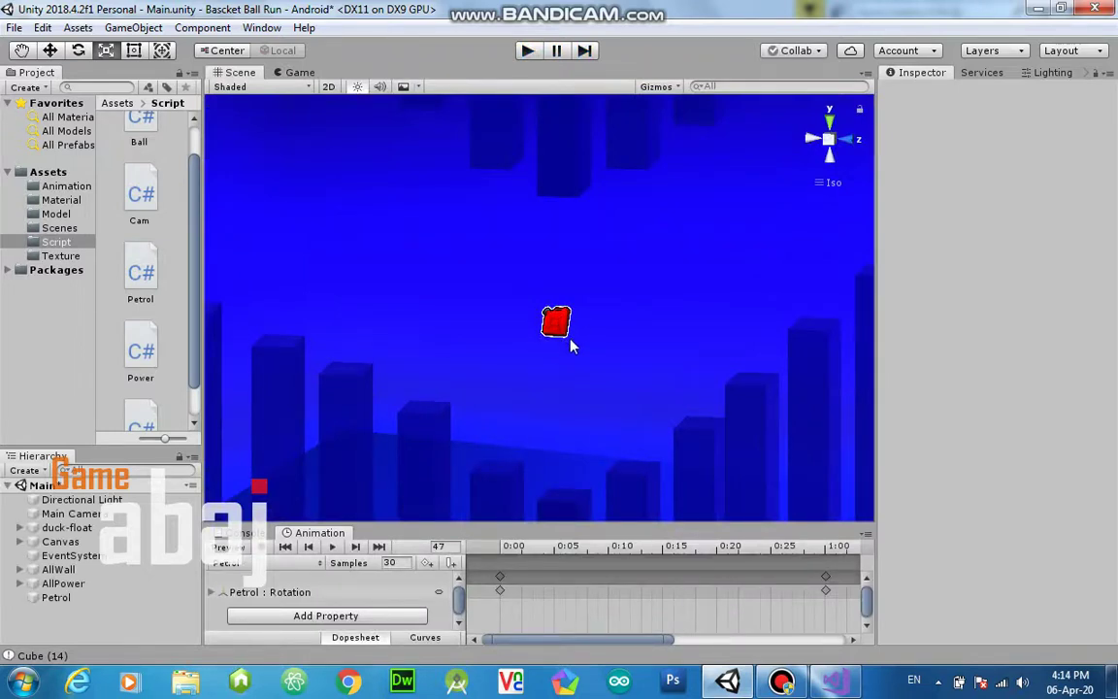
- Reveal the Petrol texture from Assets > Texture in File Explorer
click(64, 256)
drag(193, 230, 221, 357)
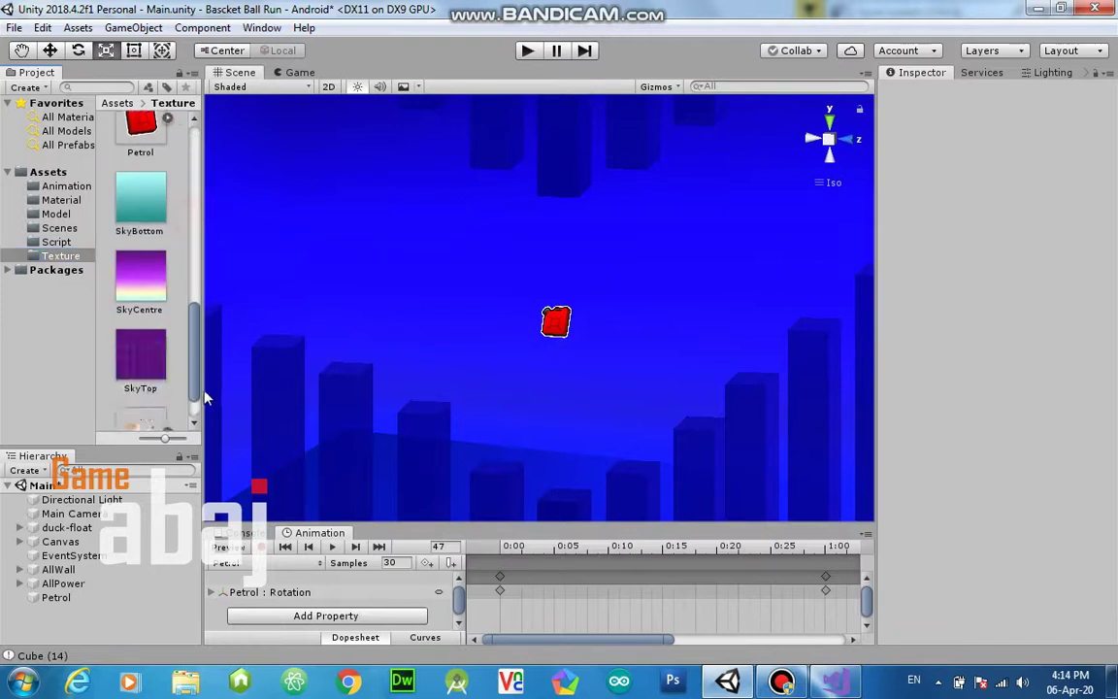
click(163, 278)
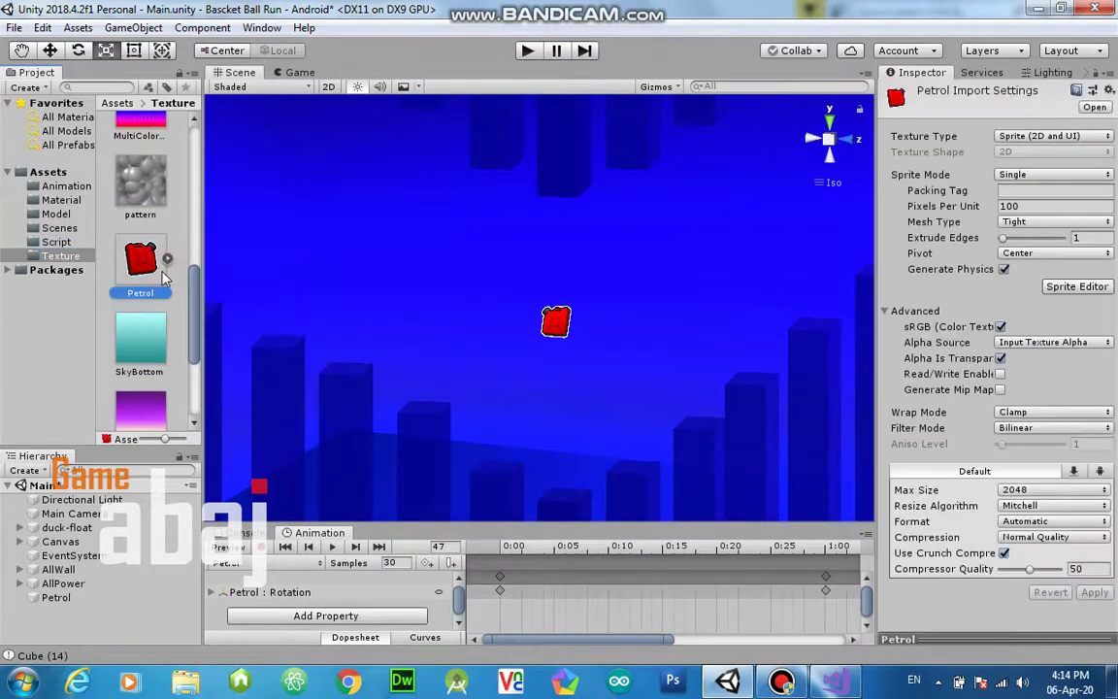
right_click(158, 272)
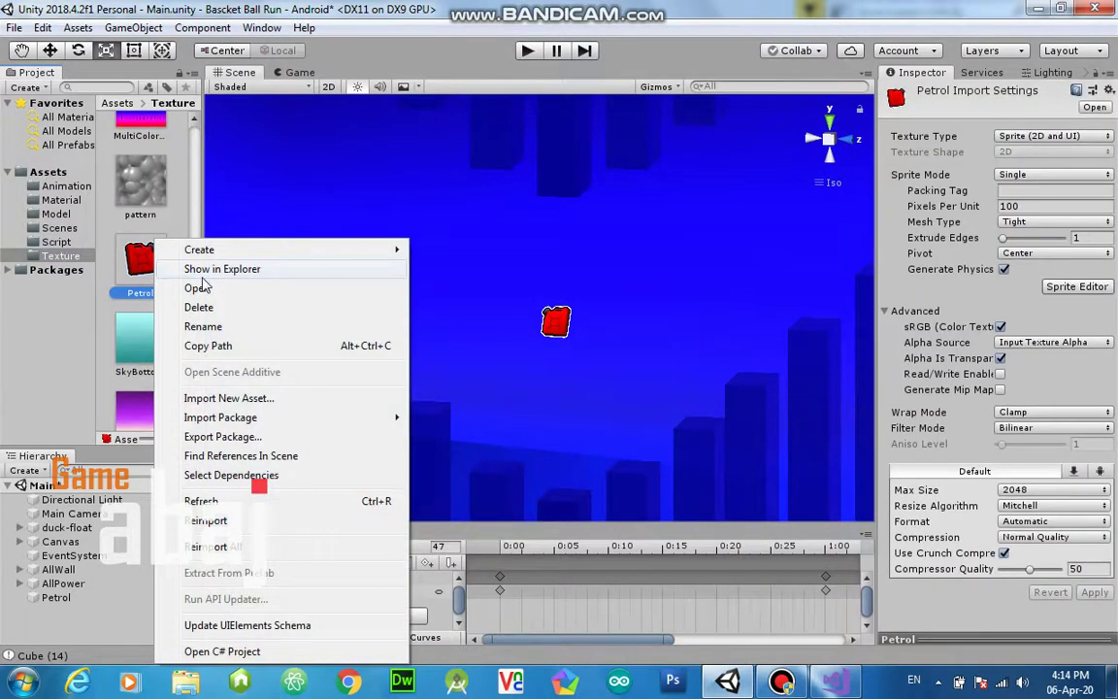
click(199, 269)
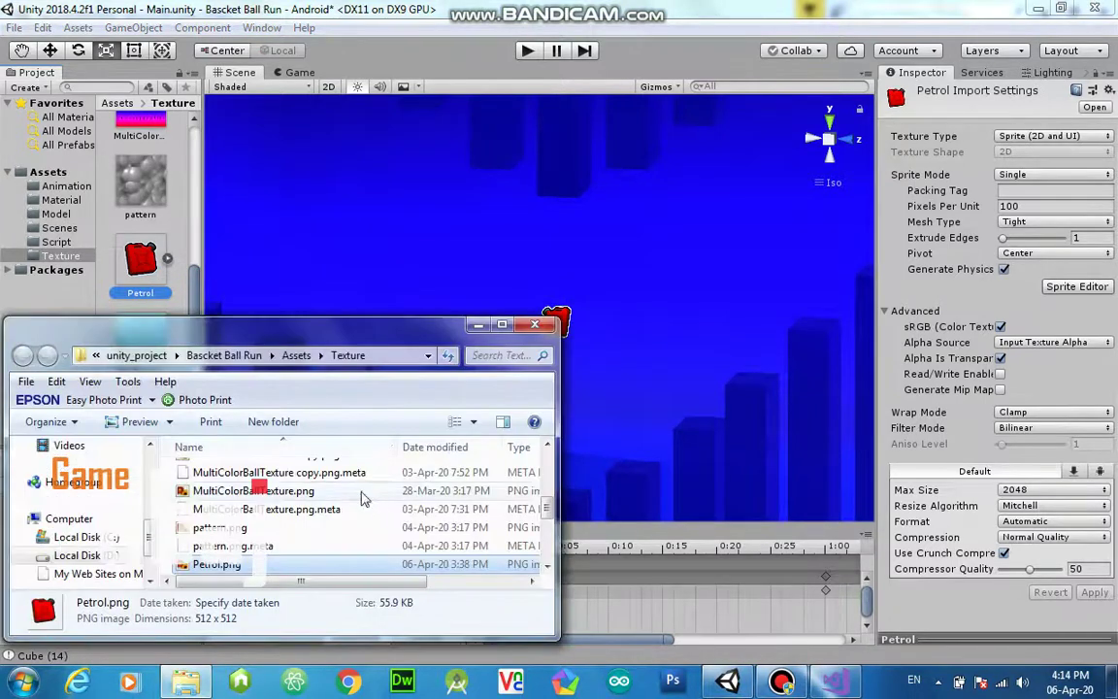